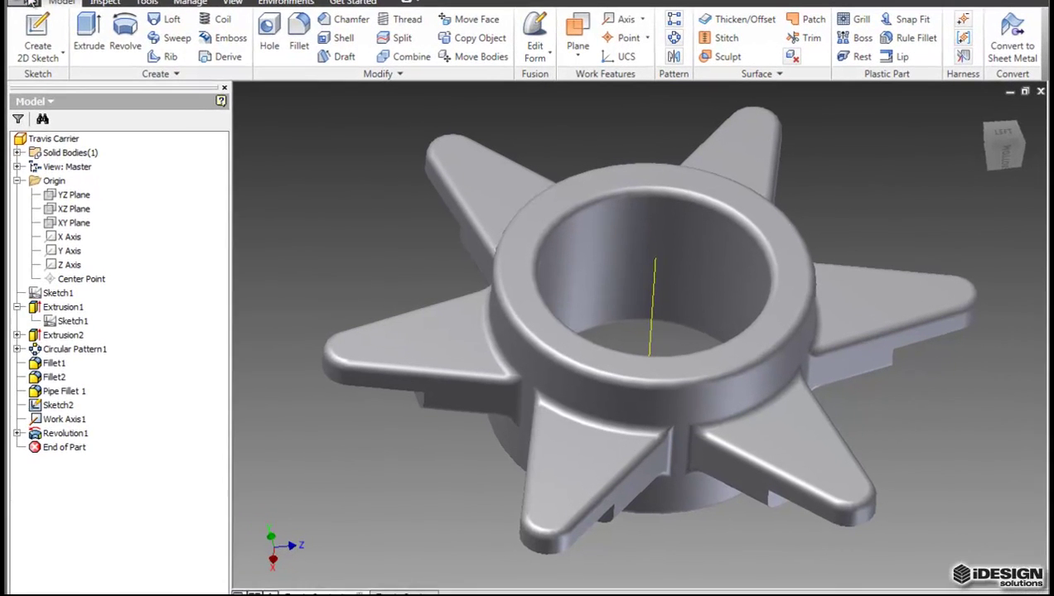
Create a new assembly document.
left_click(68, 14)
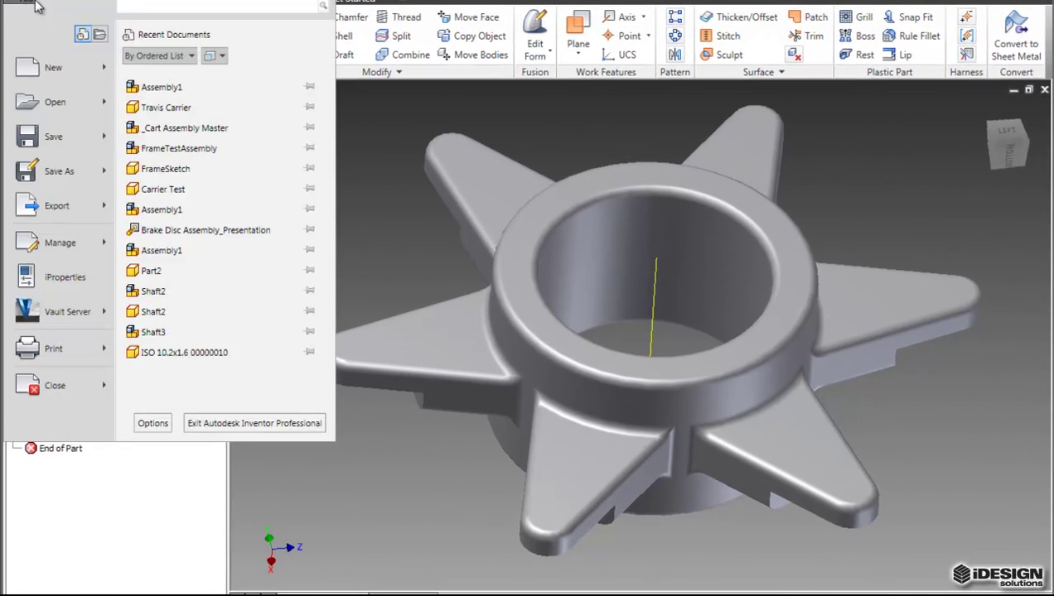
mouse_move(65, 73)
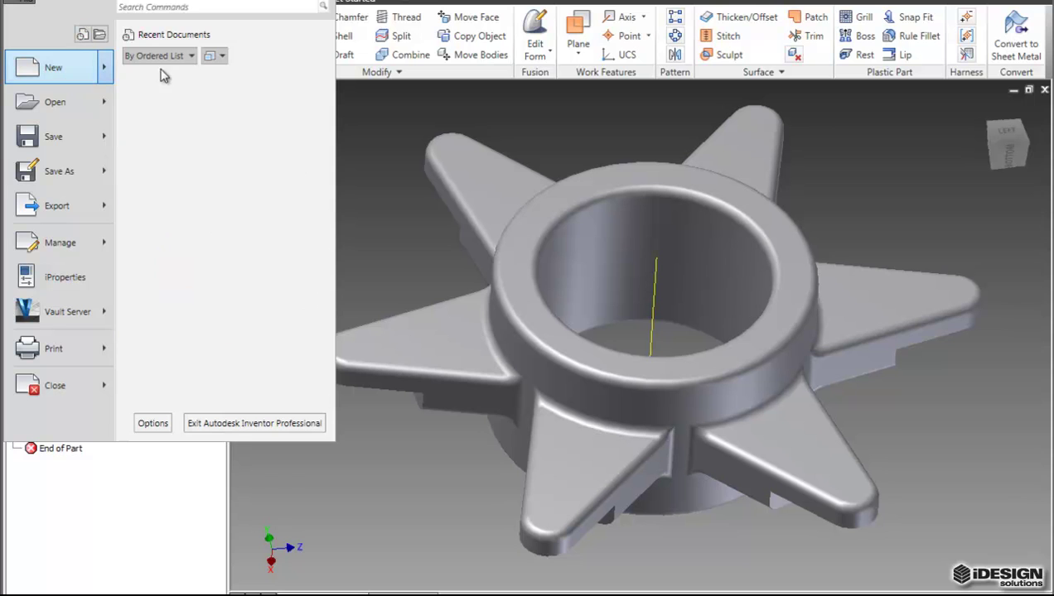
left_click(175, 120)
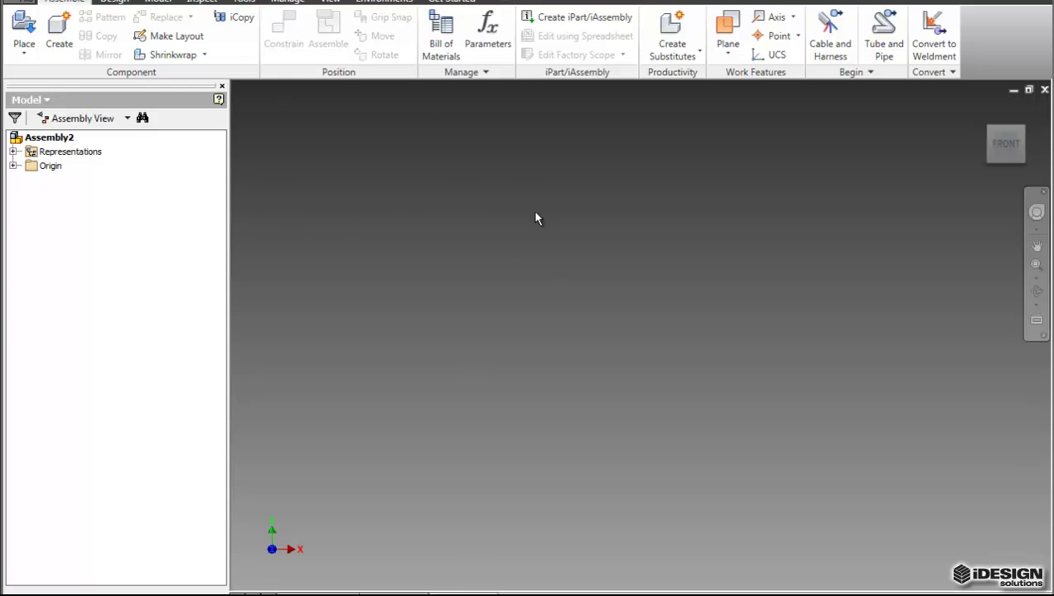
Place three instances of the Travis Carrier part from the Shifter Cart Data Set folder side by side in the assembly.
left_click(28, 53)
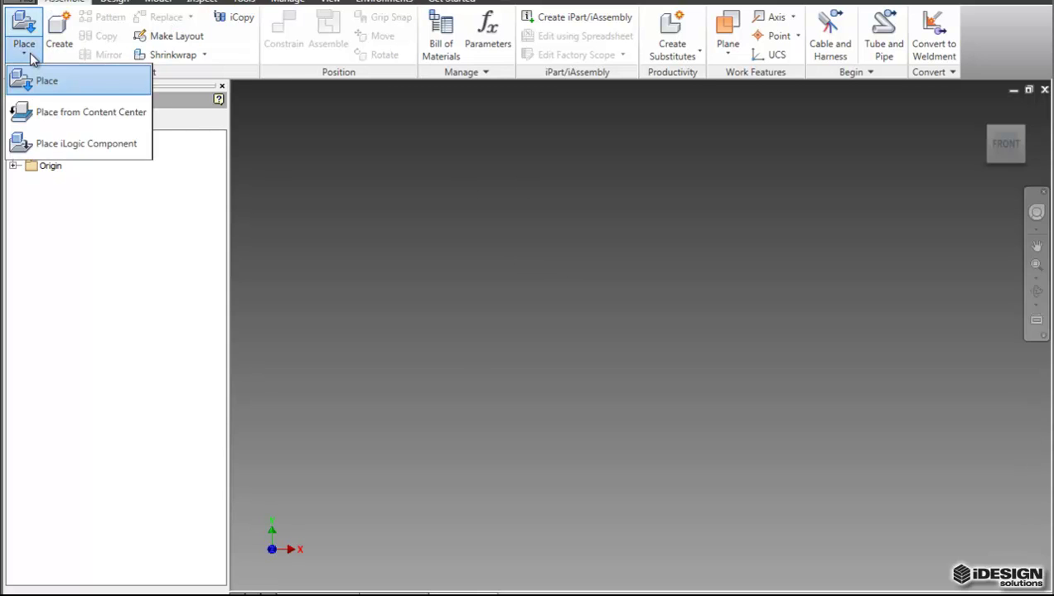
left_click(50, 83)
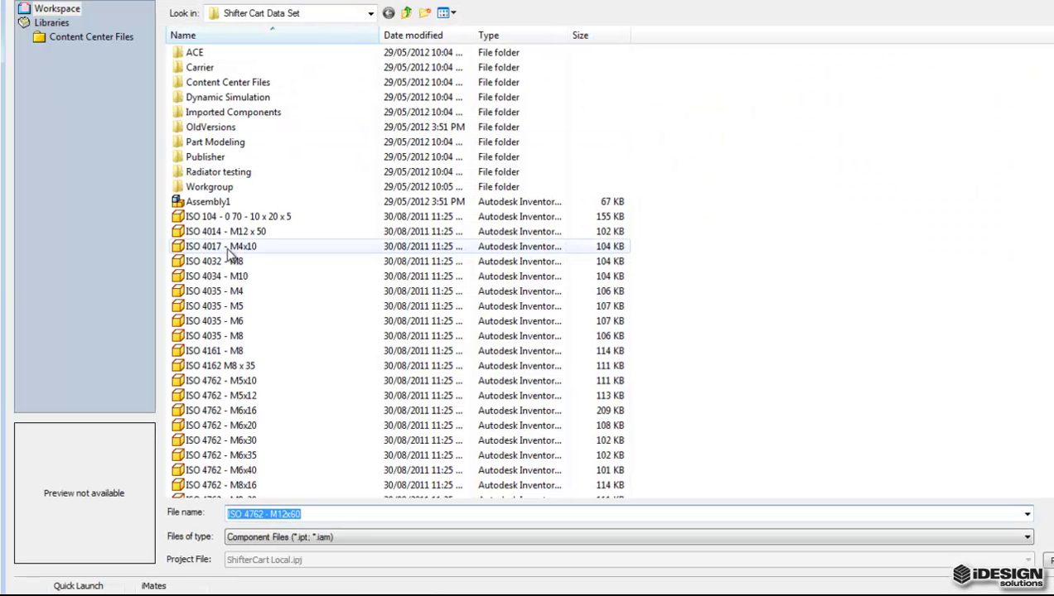
scroll(328, 322, "down", 9)
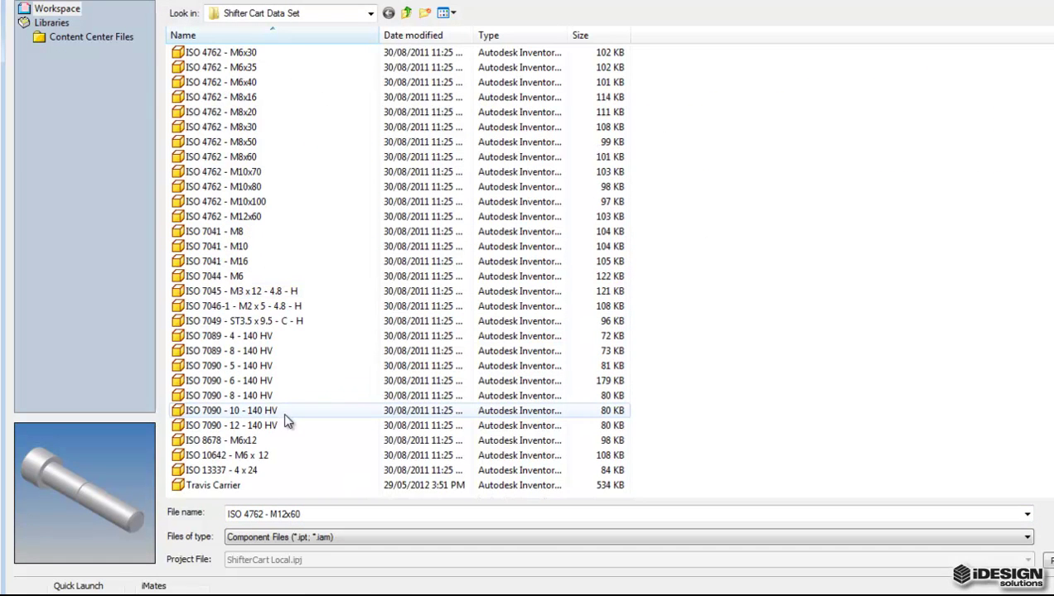
left_click(212, 489)
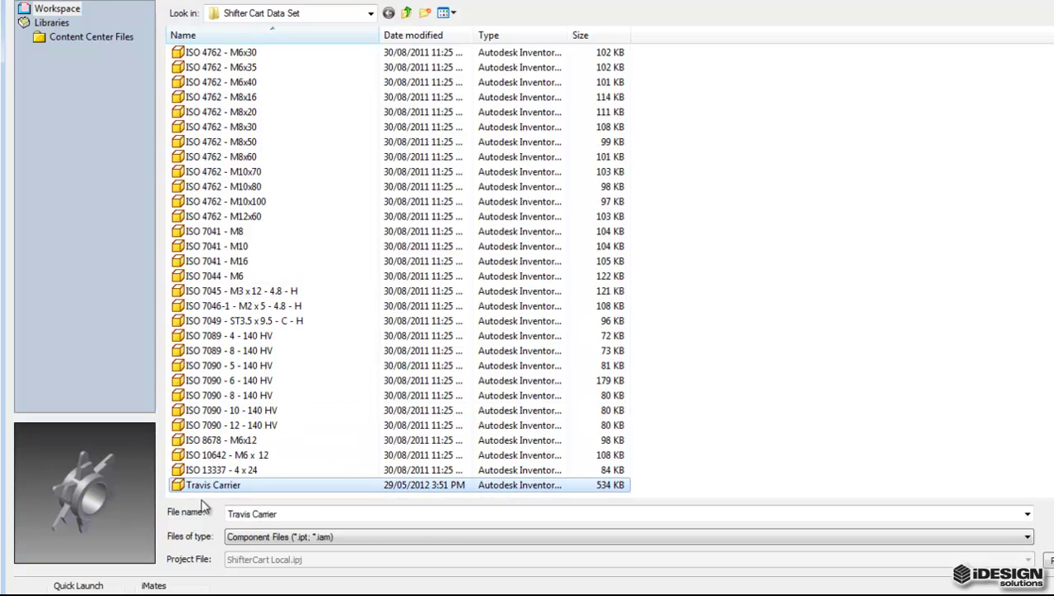
left_click(1039, 593)
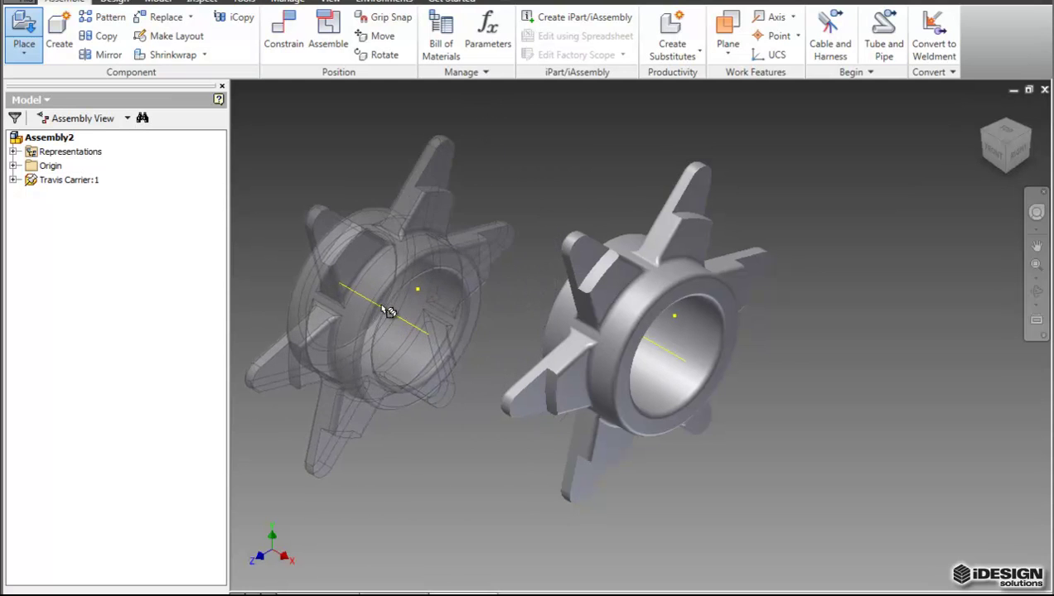
middle_click_drag(751, 391, 630, 344)
left_click(729, 344)
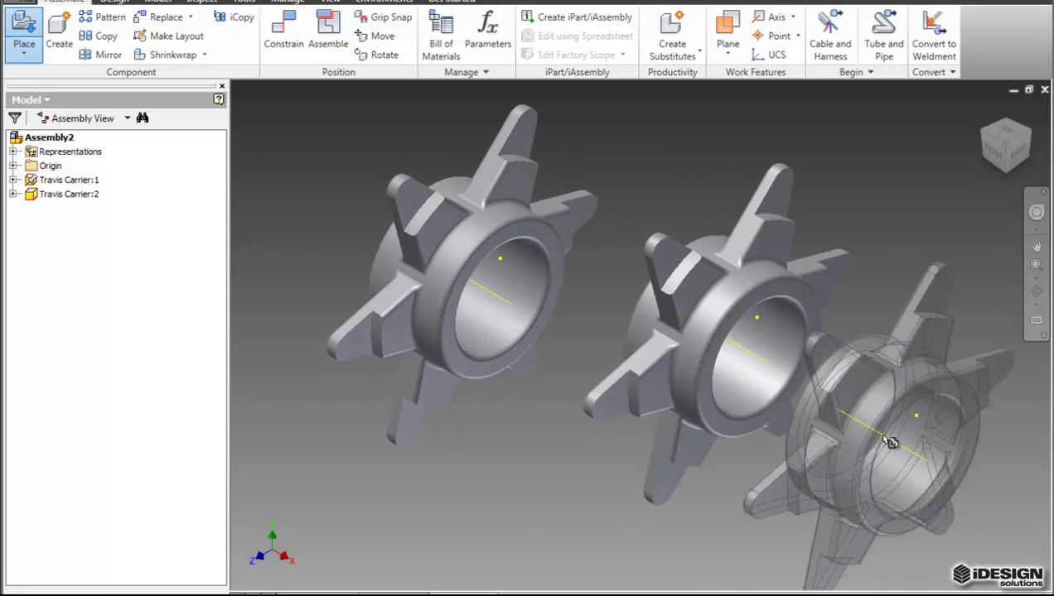
left_click(940, 435)
key("Escape")
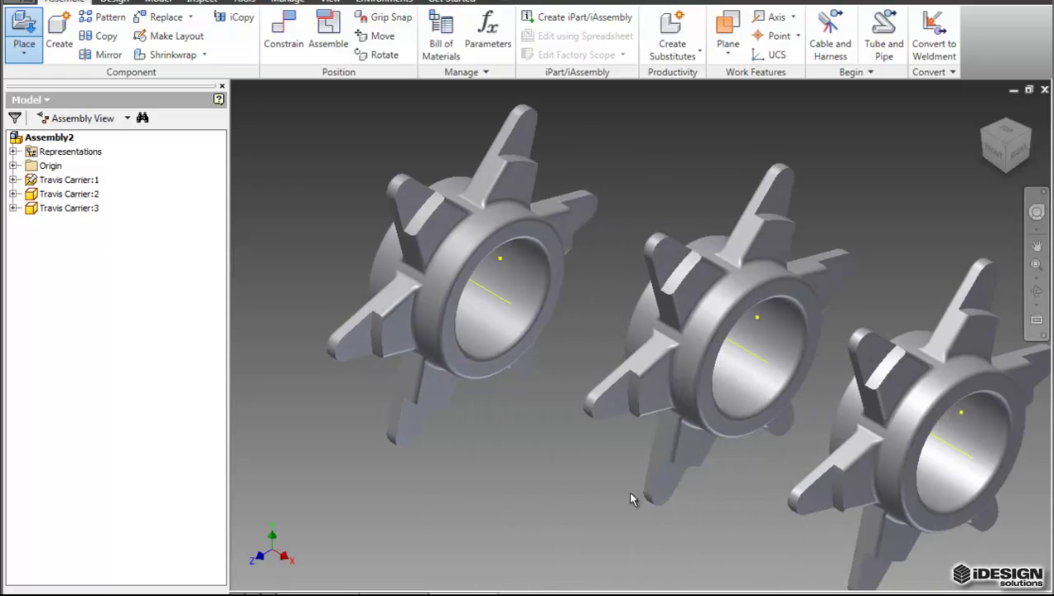
Rearrange the two free carriers into a triangle, one beside and one above the grounded carrier.
scroll(628, 405, "down", 5)
scroll(627, 399, "up", 5)
left_click_drag(663, 355, 306, 191)
left_click_drag(474, 332, 499, 436)
middle_click_drag(457, 333, 552, 378)
left_click_drag(606, 328, 571, 379)
left_click(893, 457)
left_click_drag(857, 448, 584, 152)
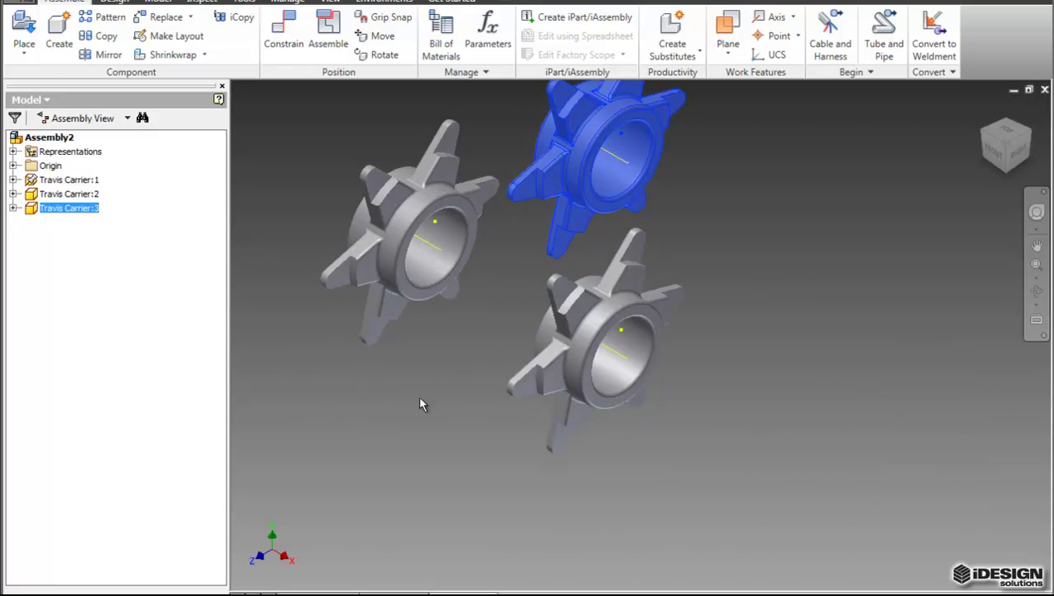
middle_click_drag(423, 407, 358, 471)
left_click(665, 450)
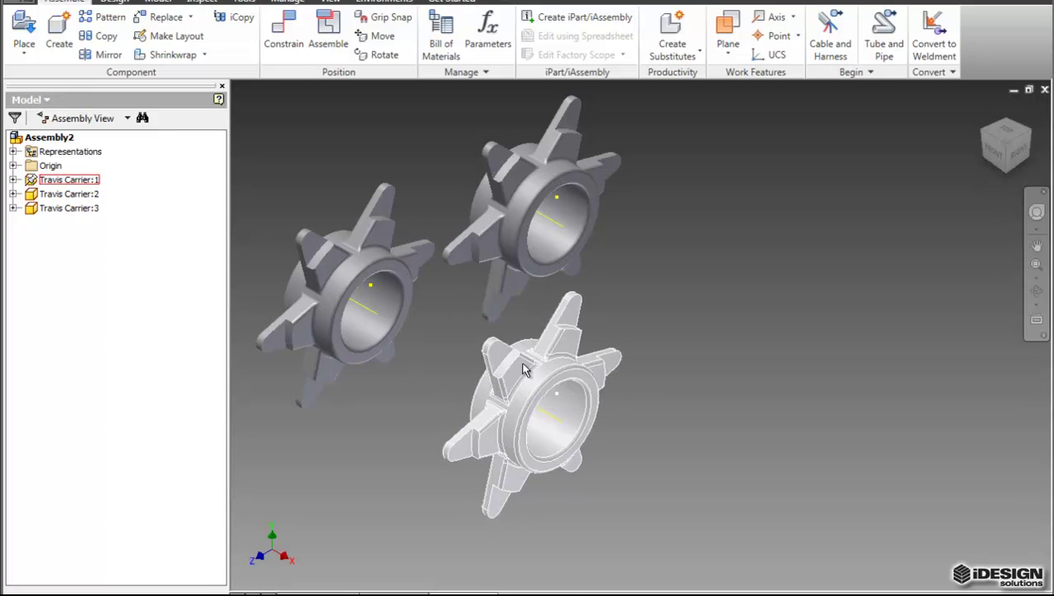
Start the Shaft Component Generator and save the assembly over the existing Assembly1 file.
left_click(118, 1)
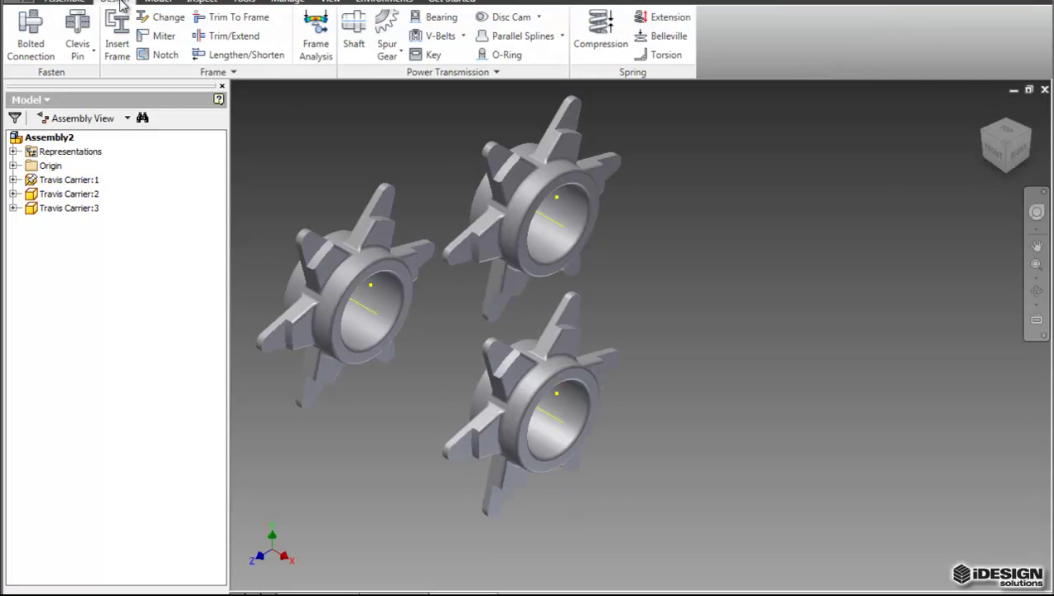
left_click(354, 50)
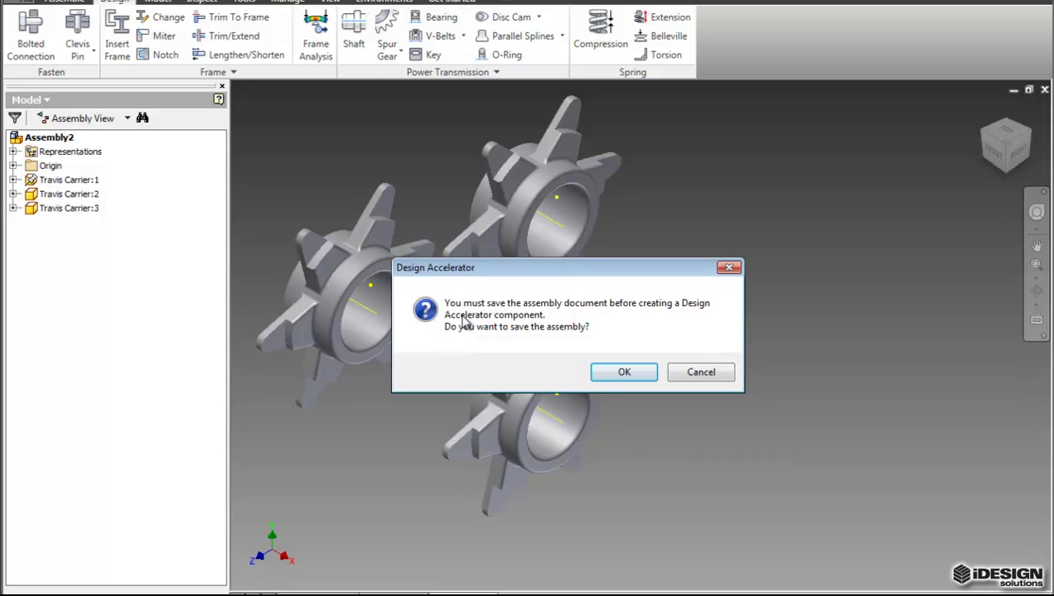
left_click(622, 372)
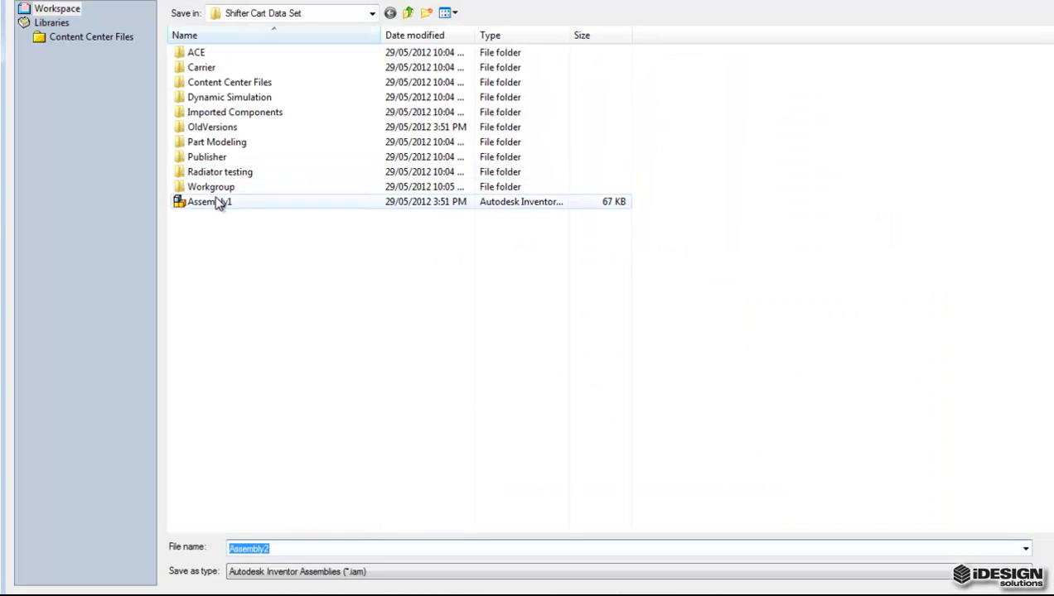
left_click(212, 202)
left_click(953, 595)
left_click(625, 323)
left_click(625, 326)
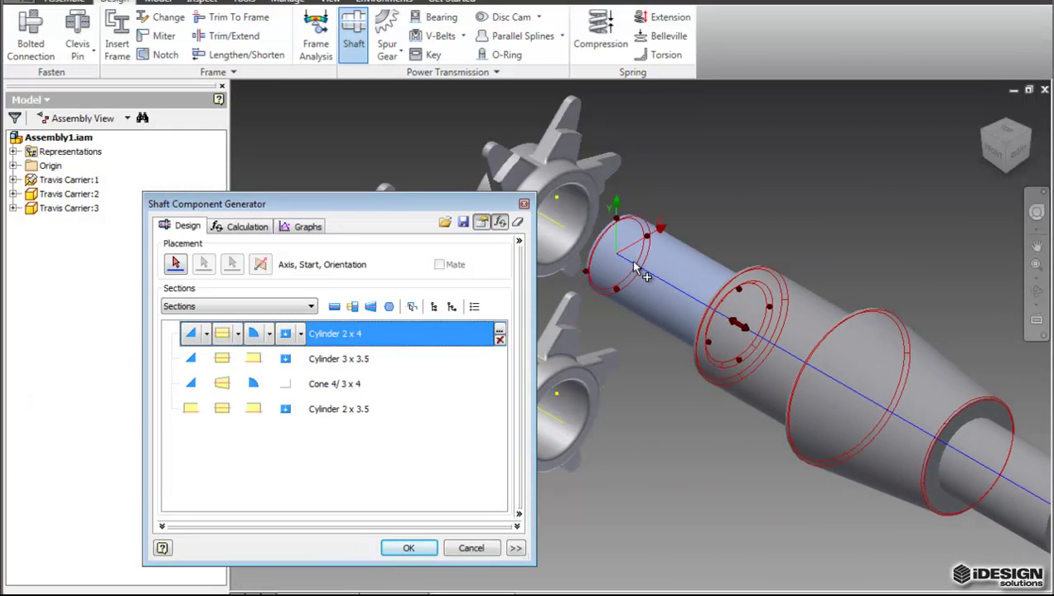
Generate the default four-section shaft with the suggested file names and place it beside the carriers.
left_click(659, 251)
left_click(409, 549)
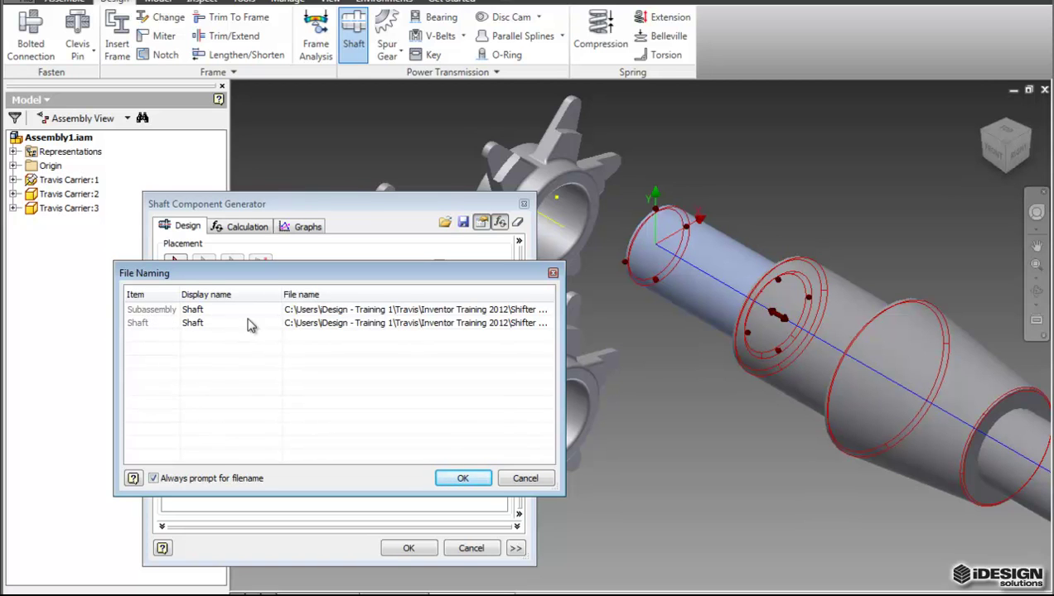
left_click(461, 482)
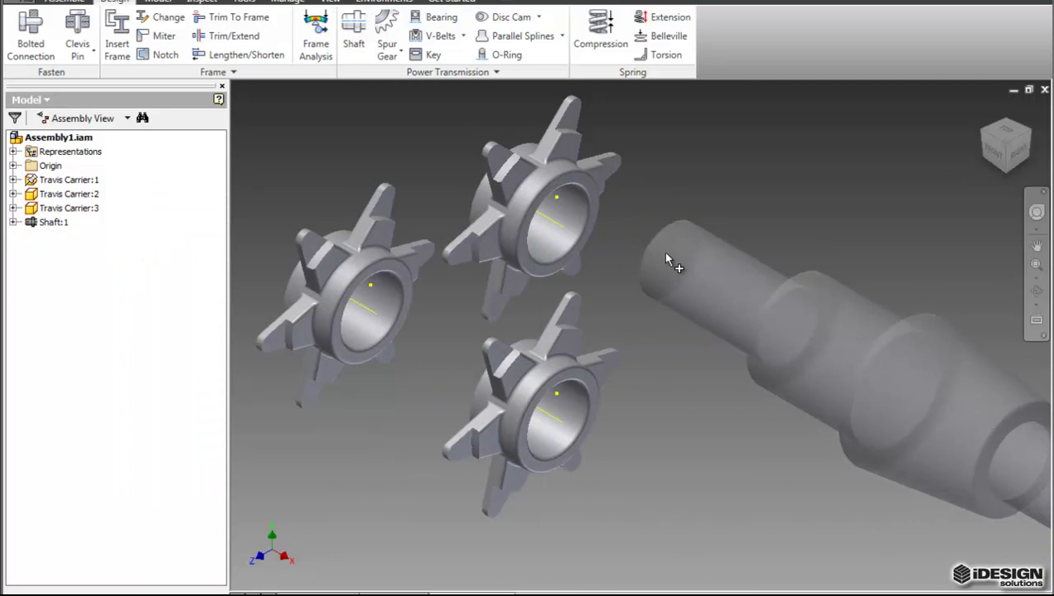
middle_click_drag(649, 246, 498, 254)
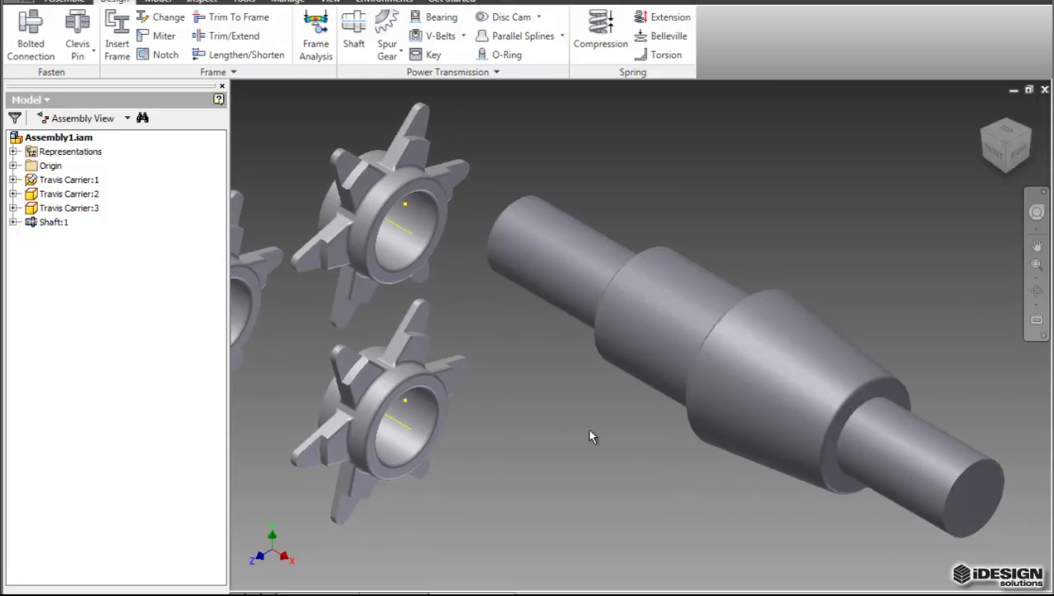
middle_click_drag(602, 435, 686, 399)
Edit the shaft with the generator and set its first cylinder section to 48 mm main diameter and 100 mm length.
left_click(763, 319)
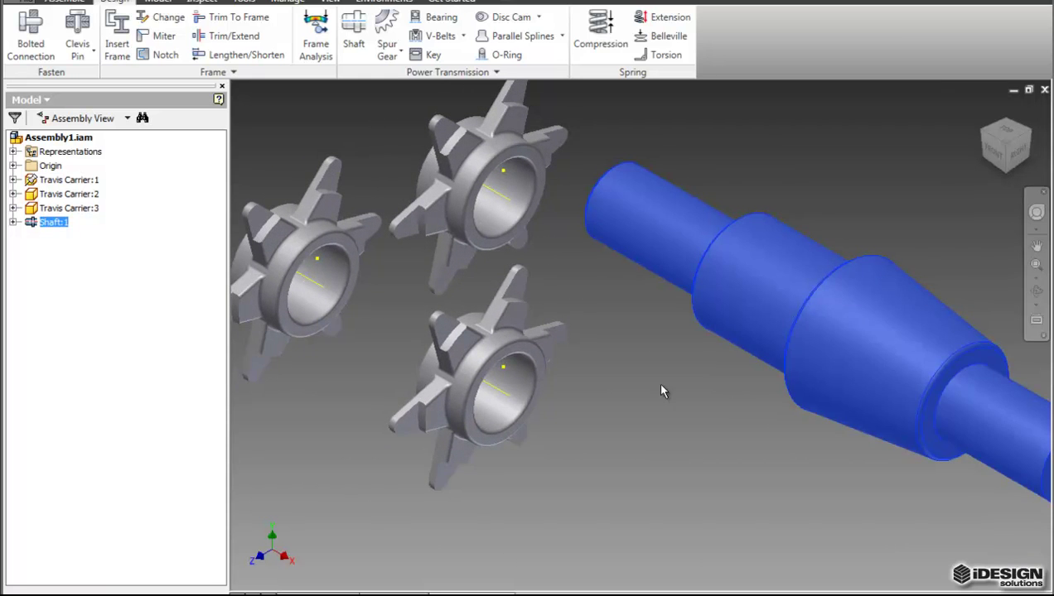
left_click(52, 223)
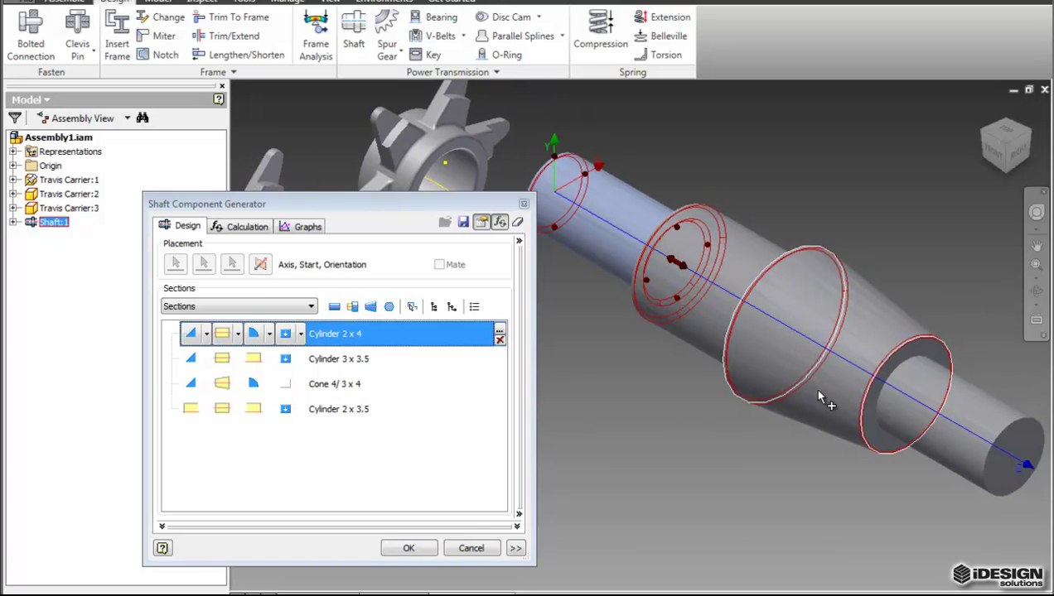
left_click(238, 335)
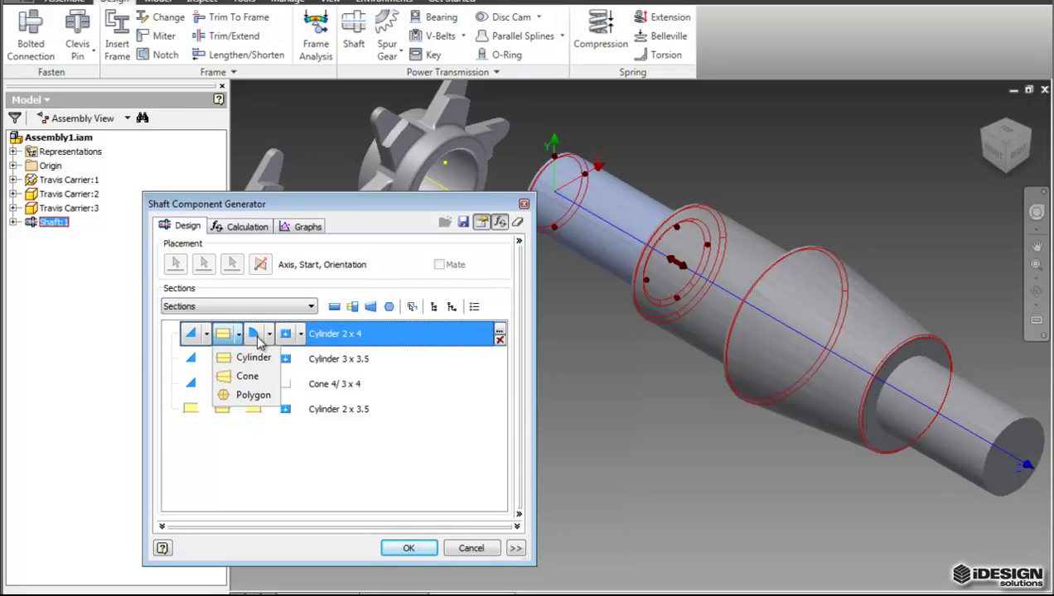
left_click(249, 358)
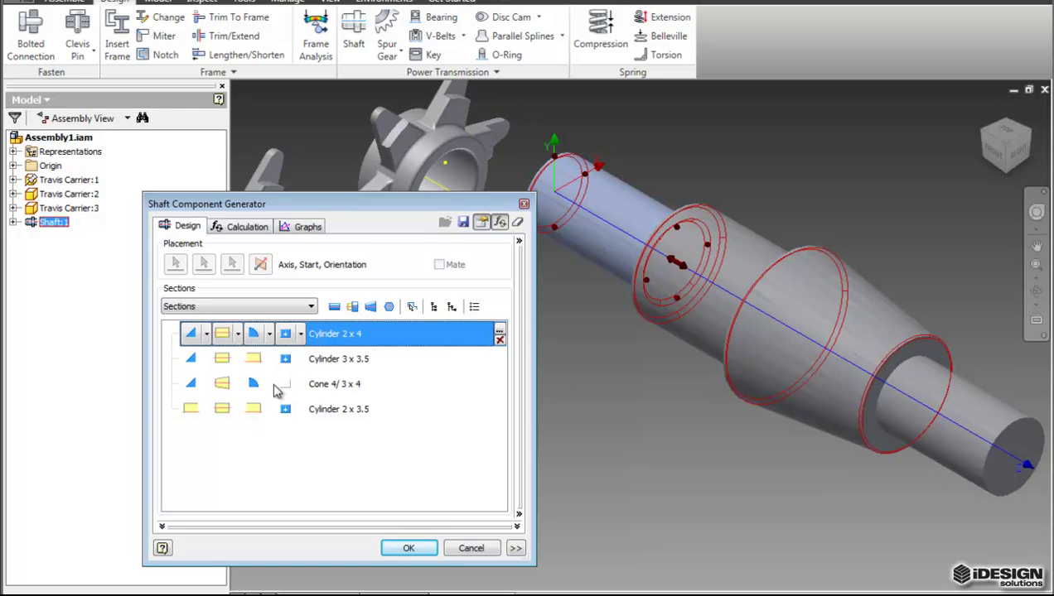
left_click(222, 335)
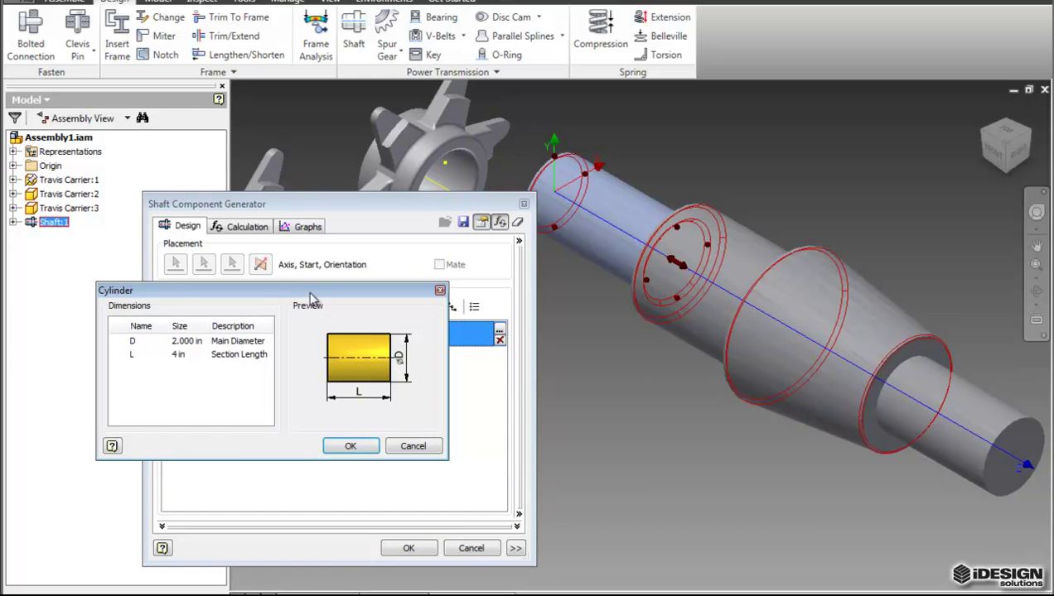
left_click_drag(312, 296, 619, 396)
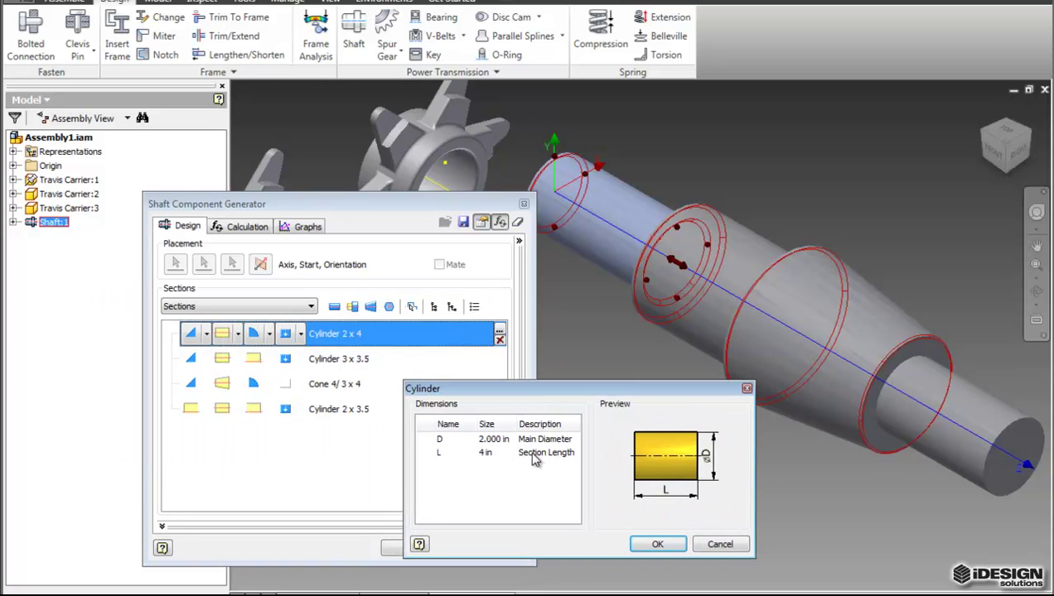
double_click(491, 441)
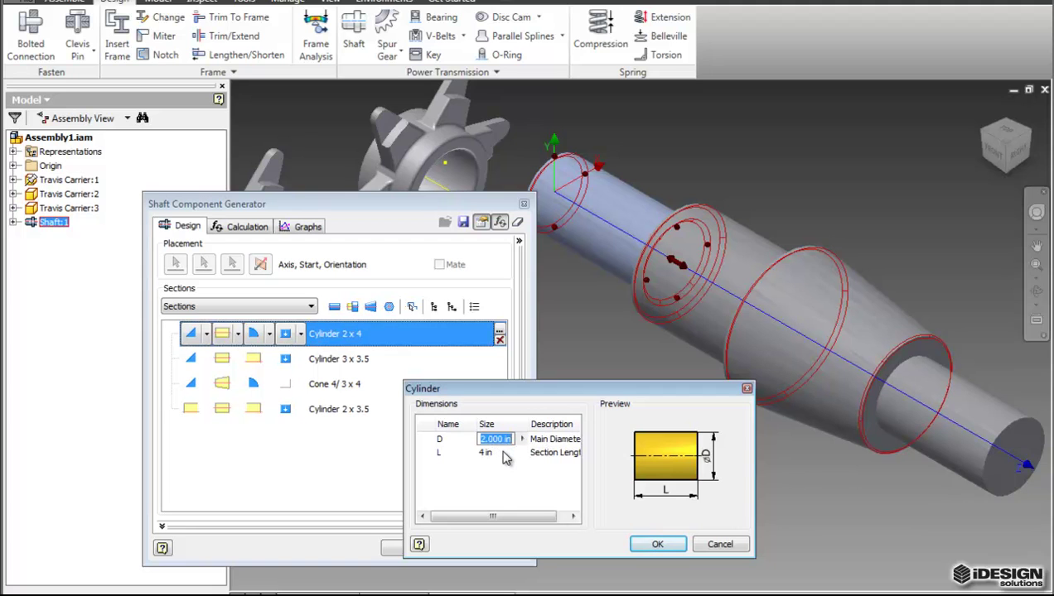
type("5")
double_click(487, 452)
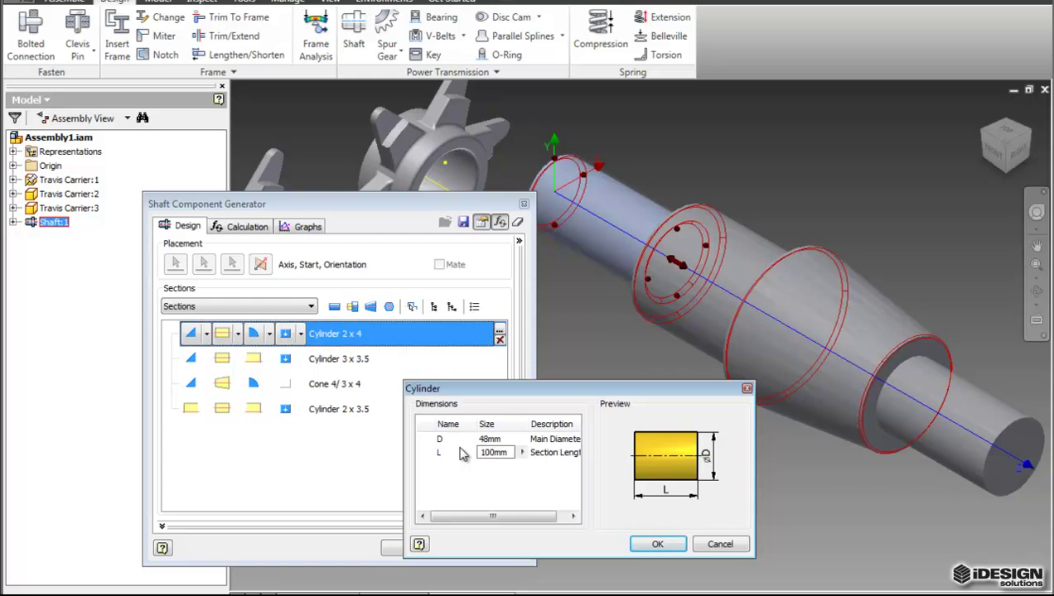
left_click(639, 545)
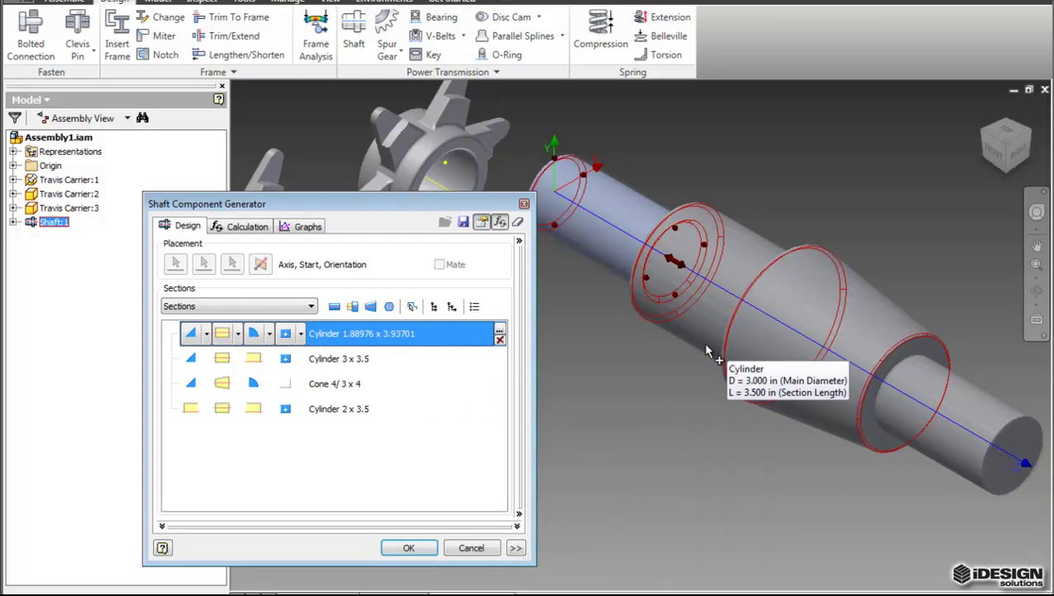
Edit the dimensions of the shaft's cone section and set its section length to 8 in.
middle_click_drag(651, 320, 656, 320)
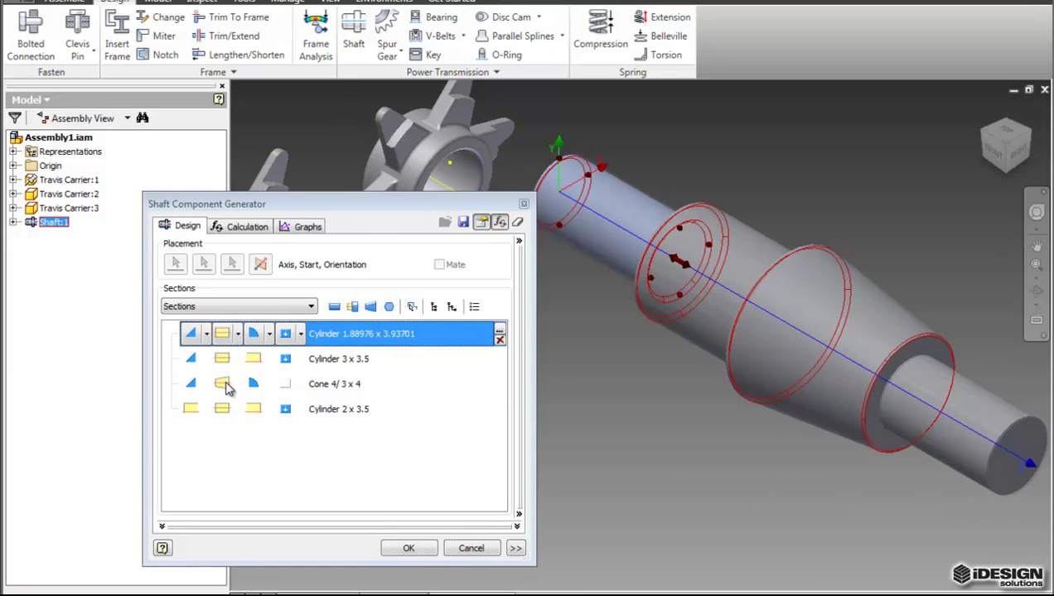
left_click(226, 385)
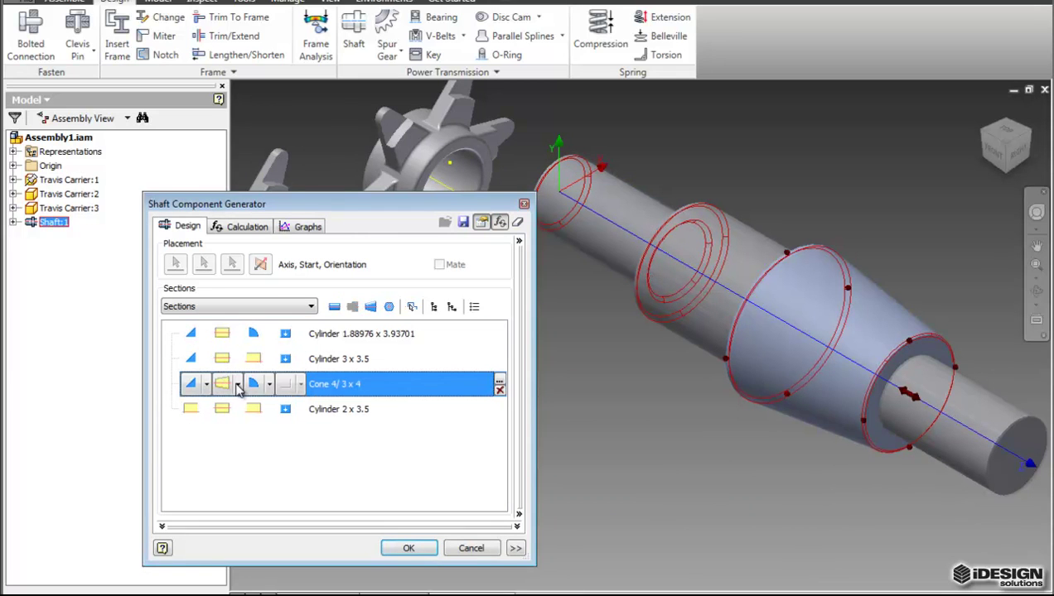
left_click(224, 385)
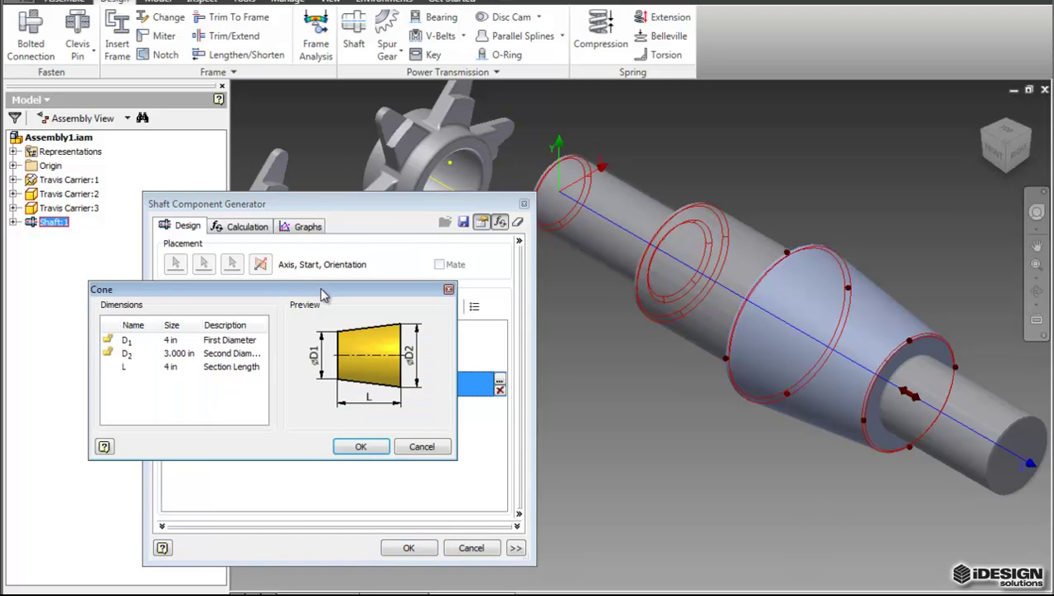
left_click_drag(319, 287, 406, 305)
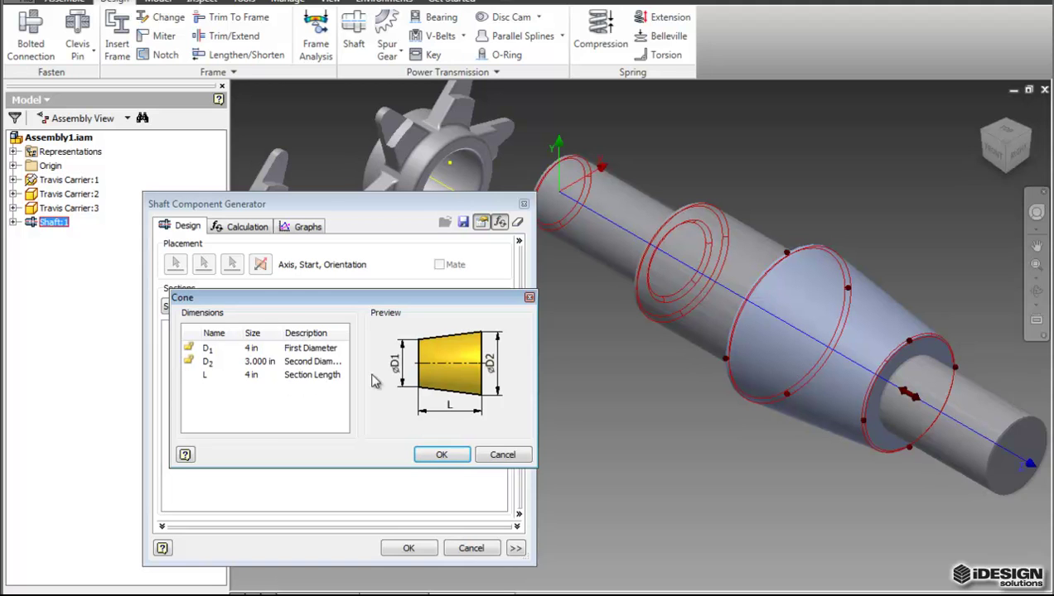
left_click(250, 376)
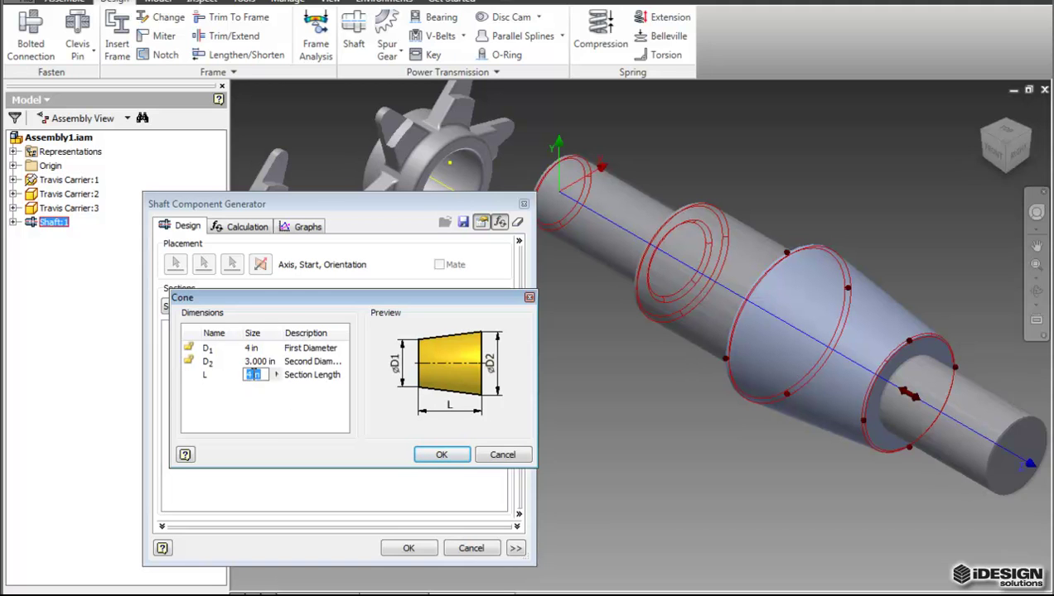
type("8")
Set the cone's second diameter to 2 in and first diameter to 3 in, and regenerate the shaft.
left_click(257, 362)
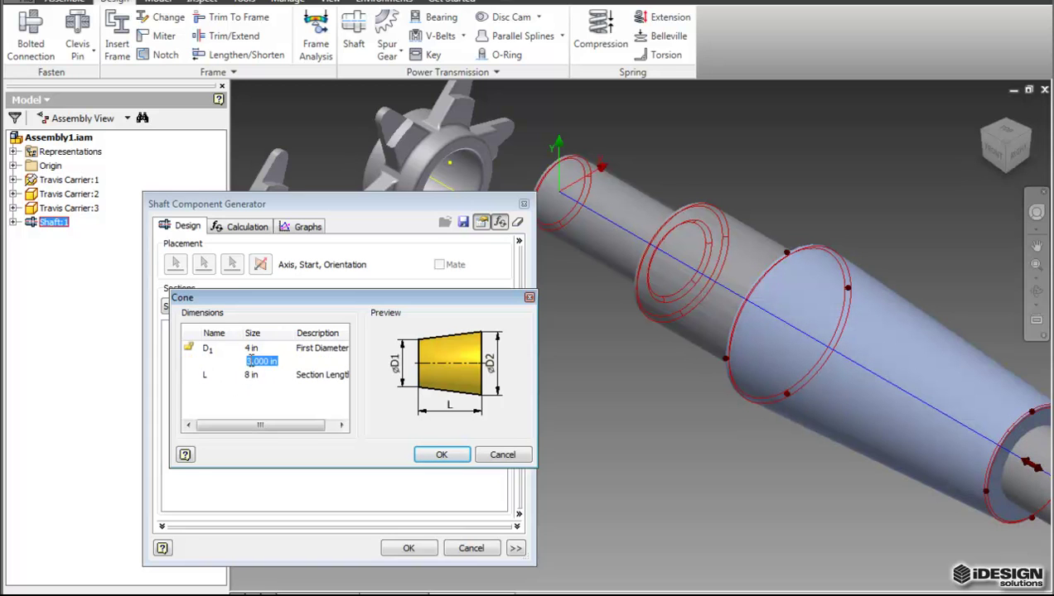
left_click_drag(251, 363, 245, 364)
type("2")
left_click(252, 349)
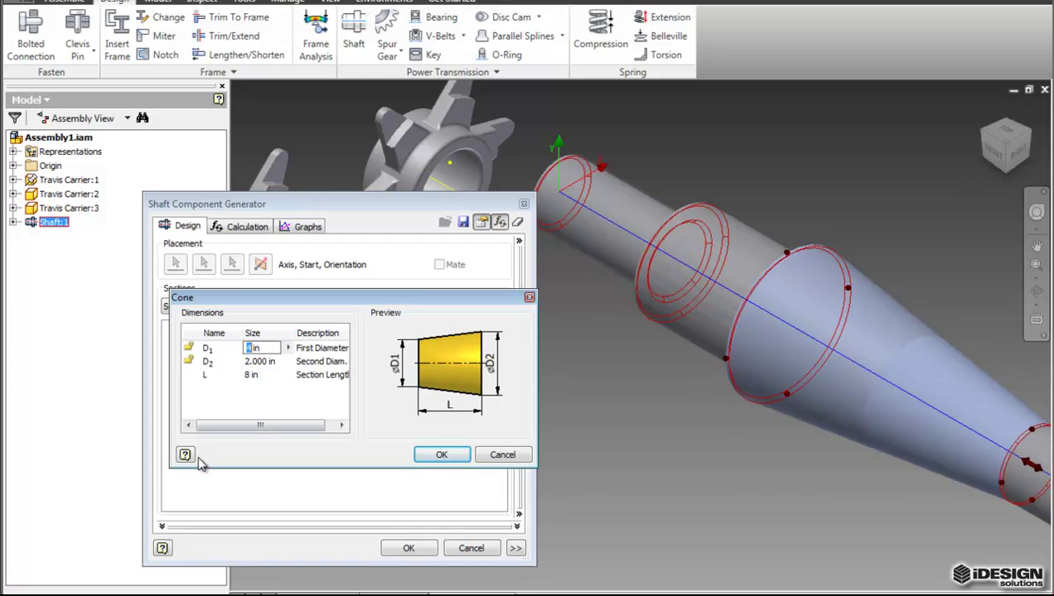
type("3")
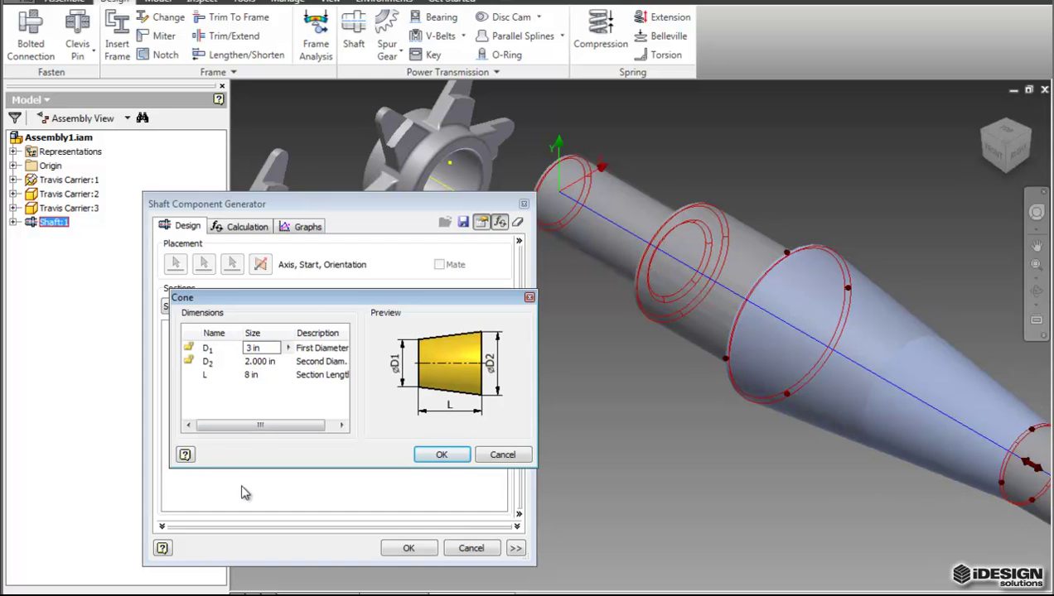
left_click(440, 456)
left_click(408, 548)
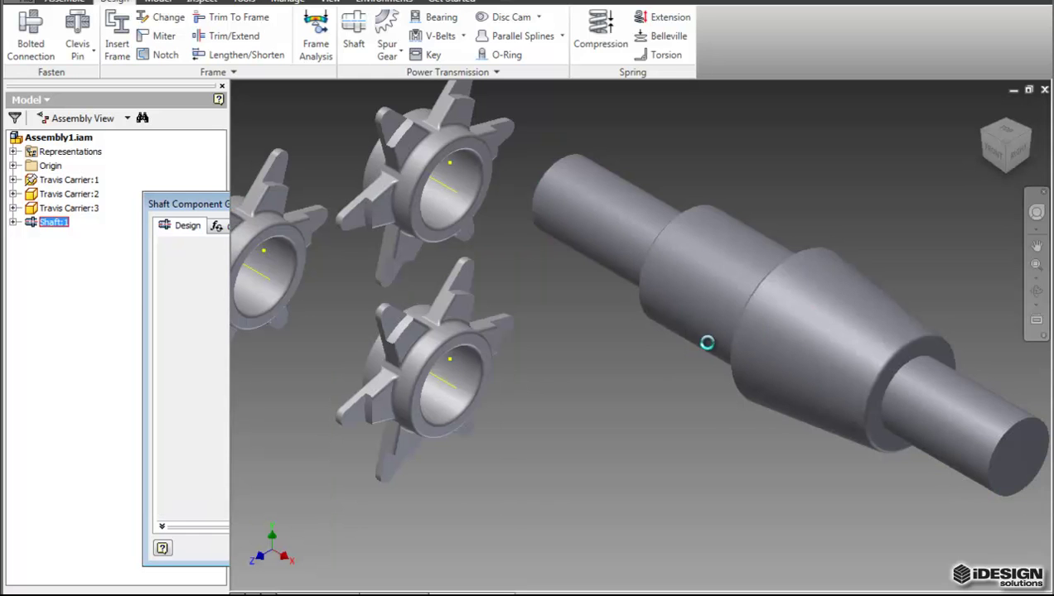
Examine the regenerated shaft's tapered shape alongside the three carriers.
middle_click_drag(714, 352, 523, 302)
scroll(609, 359, "down", 3)
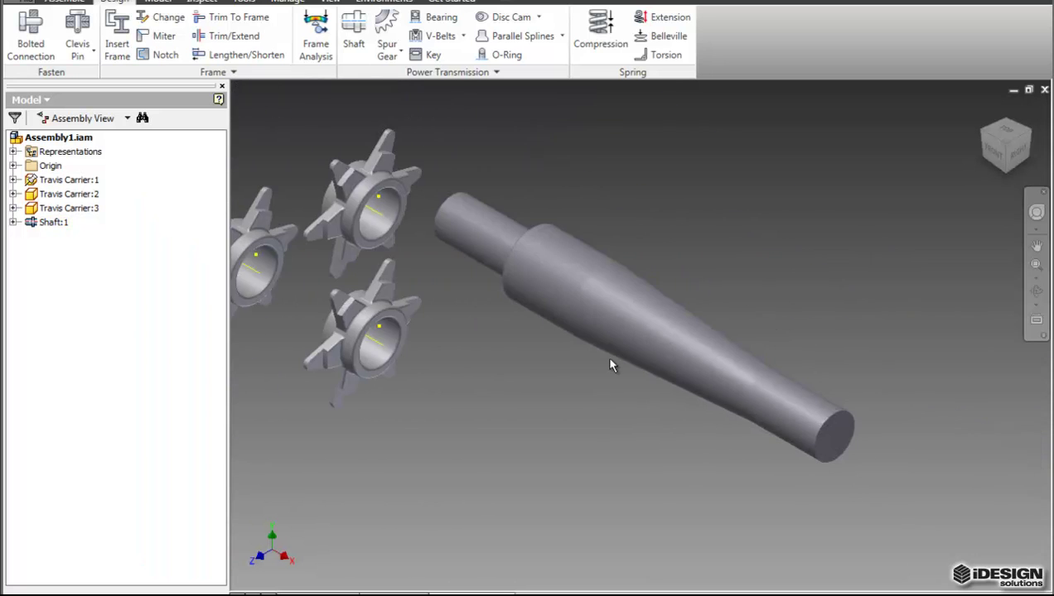
middle_click_drag(609, 359, 726, 393)
middle_click_drag(555, 363, 640, 391)
scroll(608, 338, "up", 3)
scroll(597, 414, "up", 5)
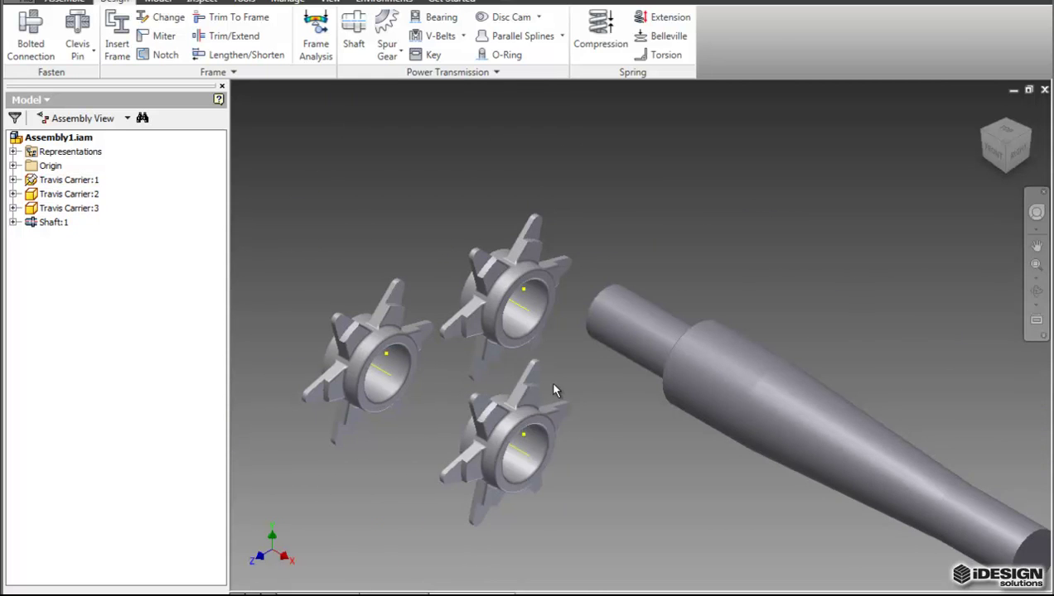
middle_click_drag(575, 365, 537, 342)
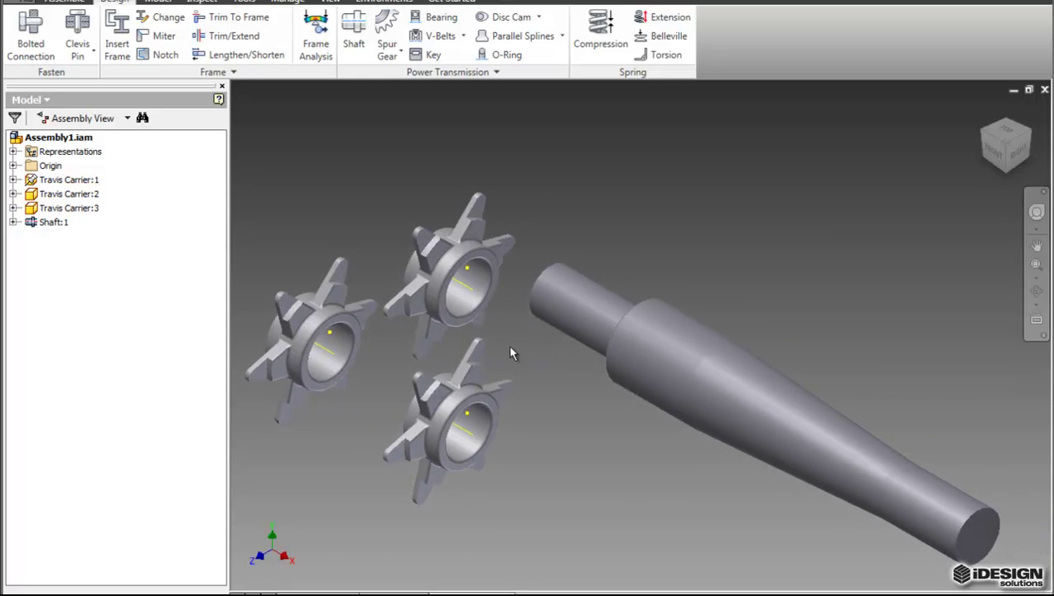
middle_click_drag(536, 351, 544, 324)
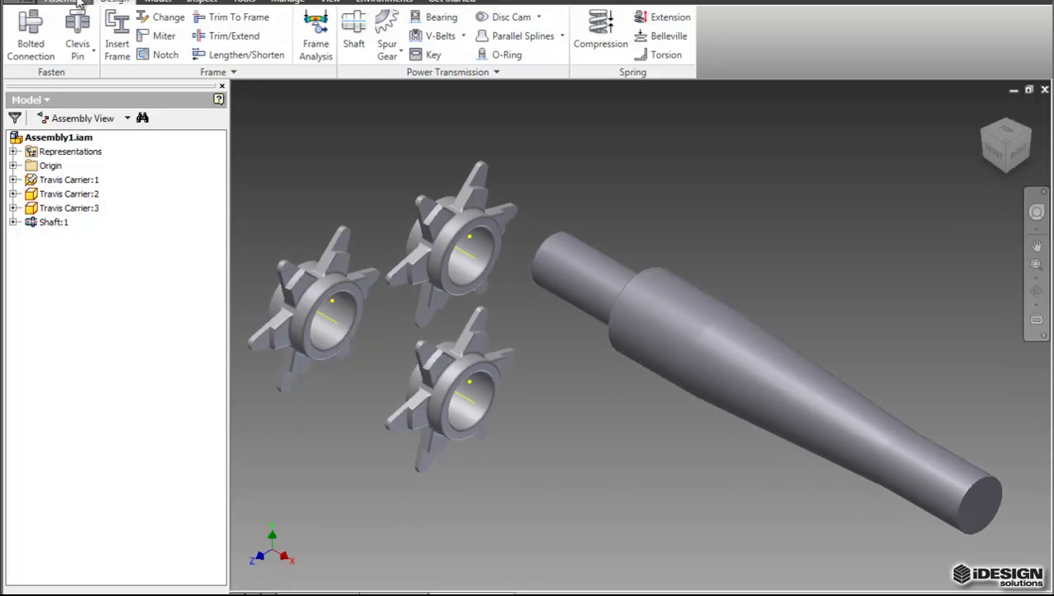
Constrain the axis of the shaft's first cylinder to the grounded carrier's bore axis with a Mate at 0.000 in offset.
left_click(51, 4)
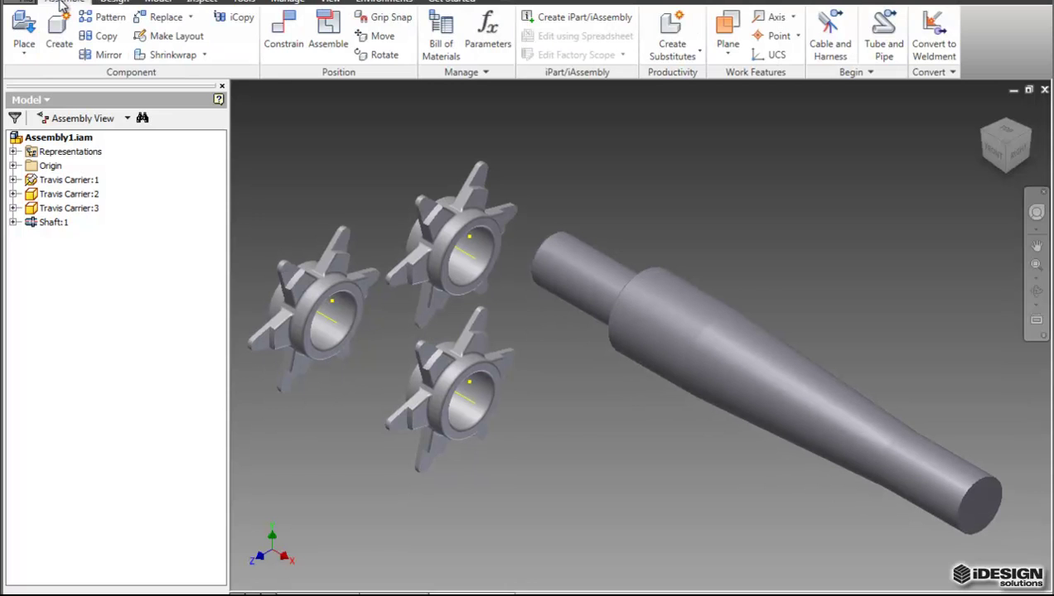
left_click(285, 47)
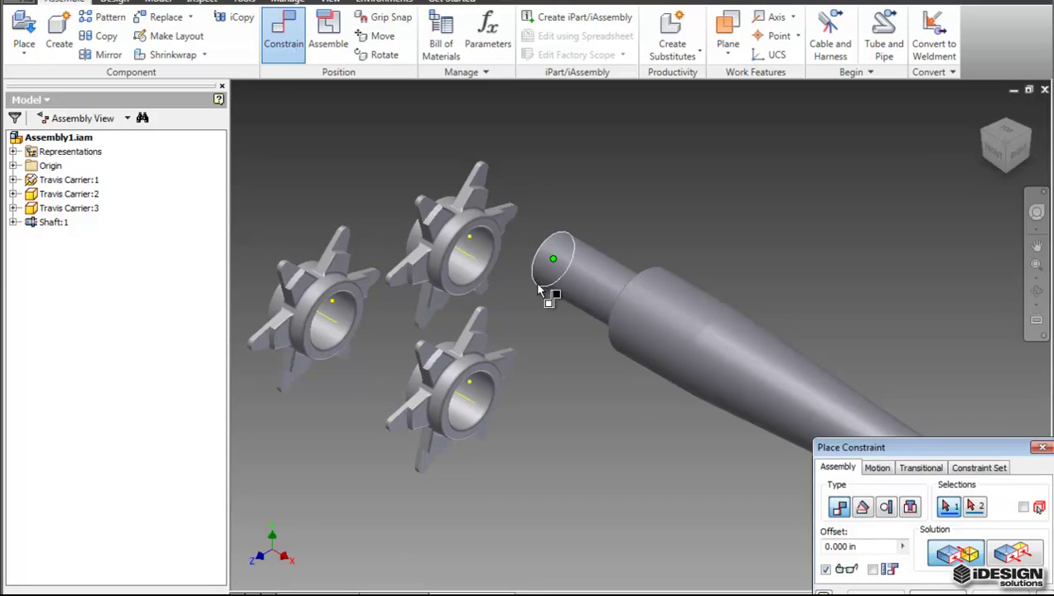
left_click_drag(947, 458, 237, 417)
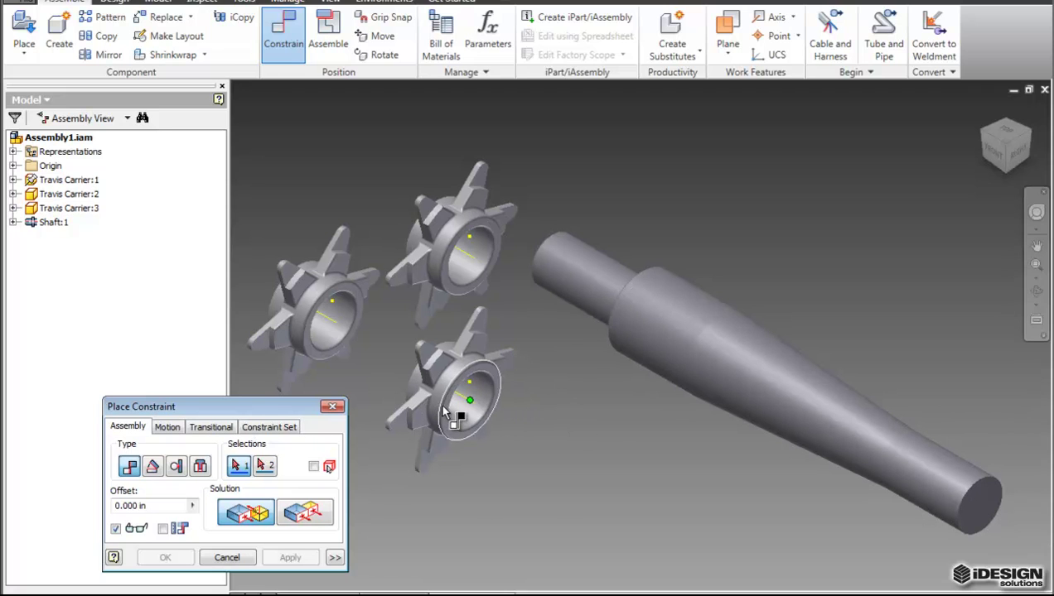
middle_click_drag(458, 390, 474, 389)
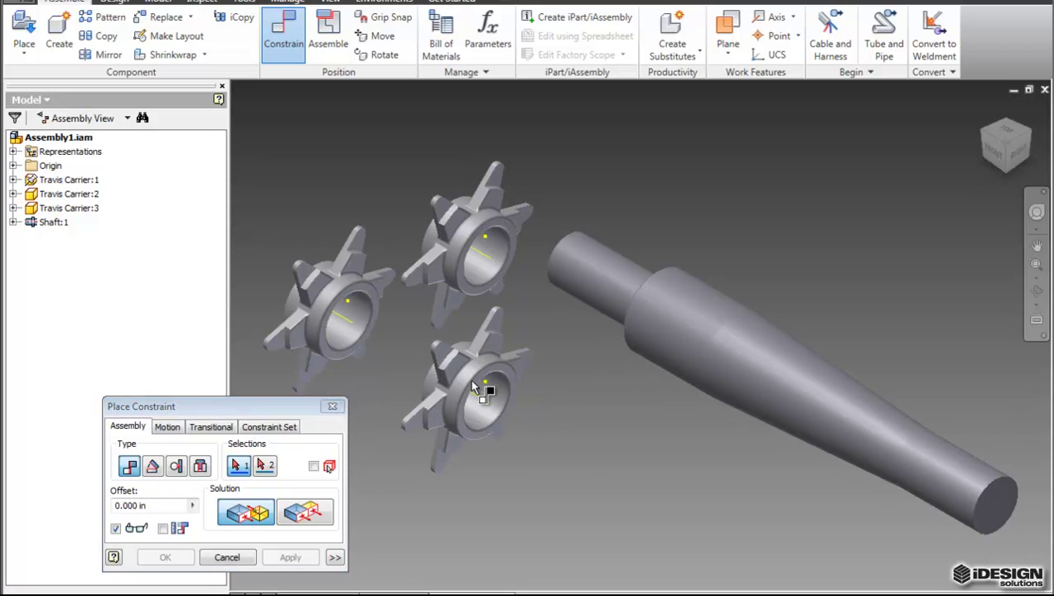
left_click(604, 283)
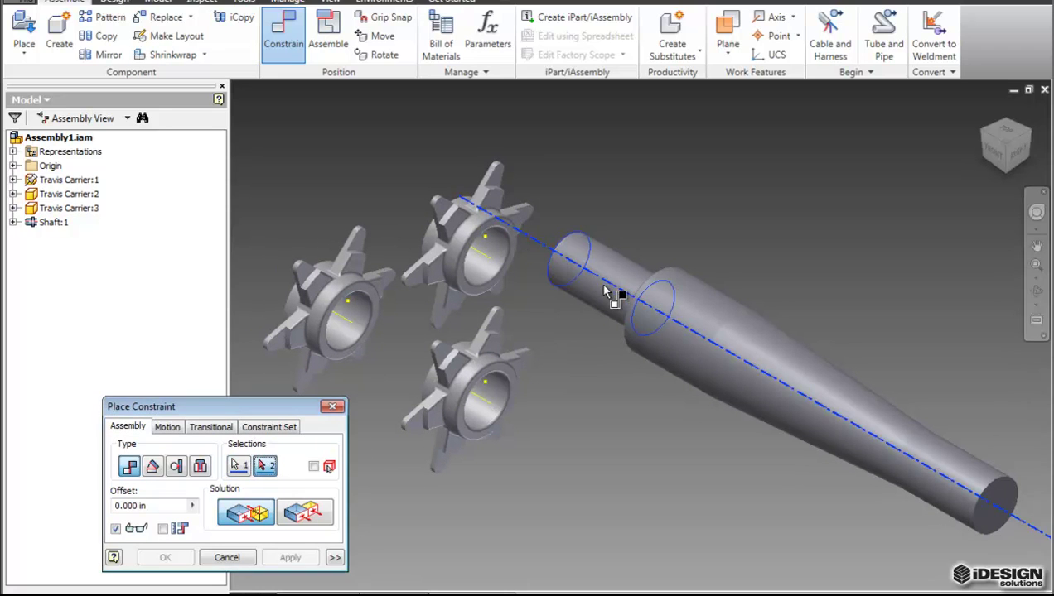
left_click(481, 398)
middle_click_drag(539, 397, 598, 282)
scroll(541, 275, "down", 3)
scroll(562, 332, "up", 3)
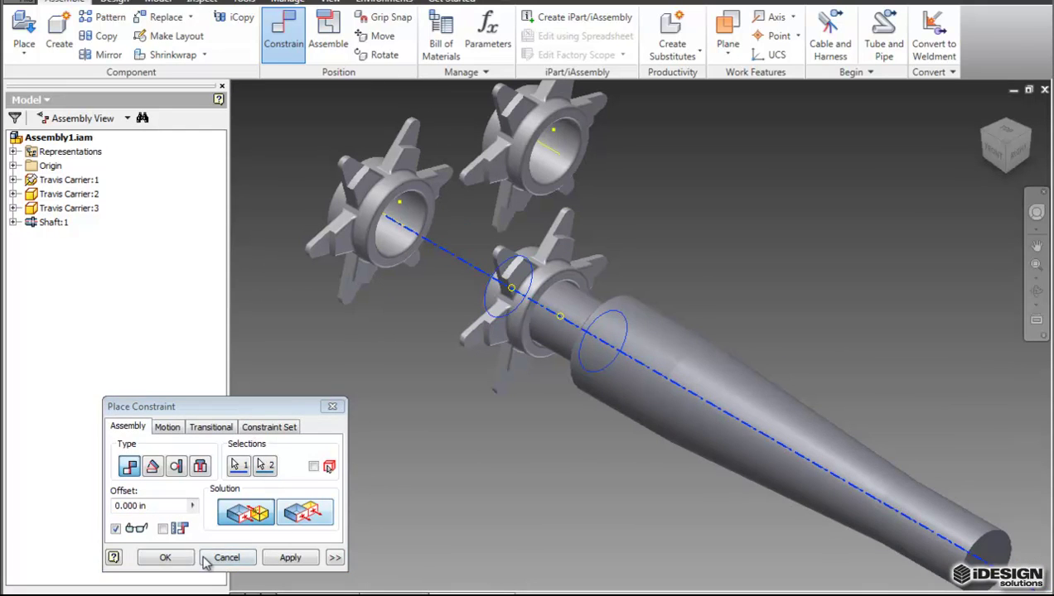
left_click(168, 559)
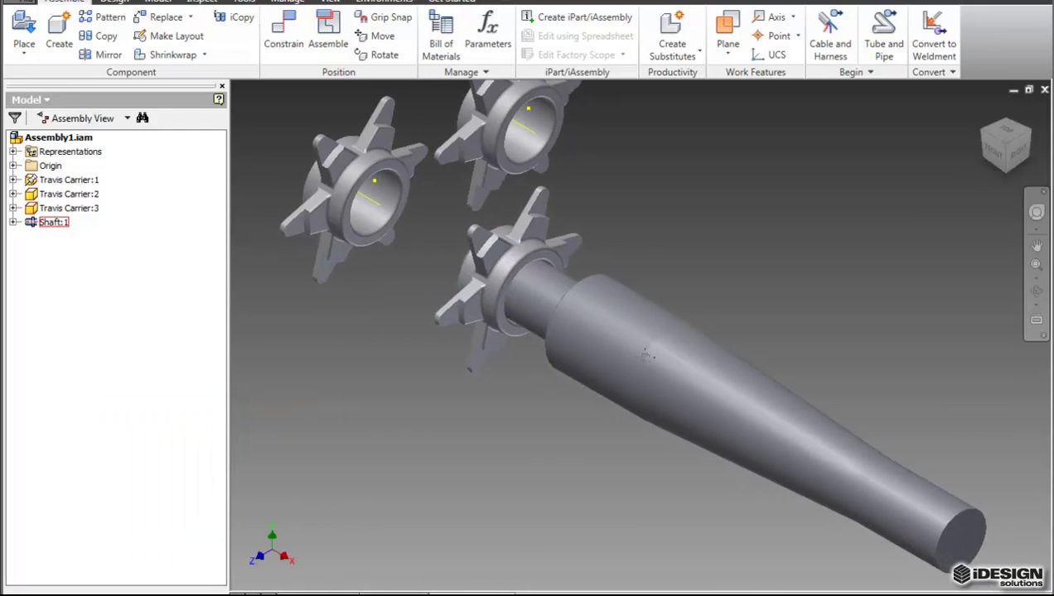
Slide the constrained shaft back and forth along its axis through the grounded carrier's bore.
middle_click_drag(640, 351, 609, 354)
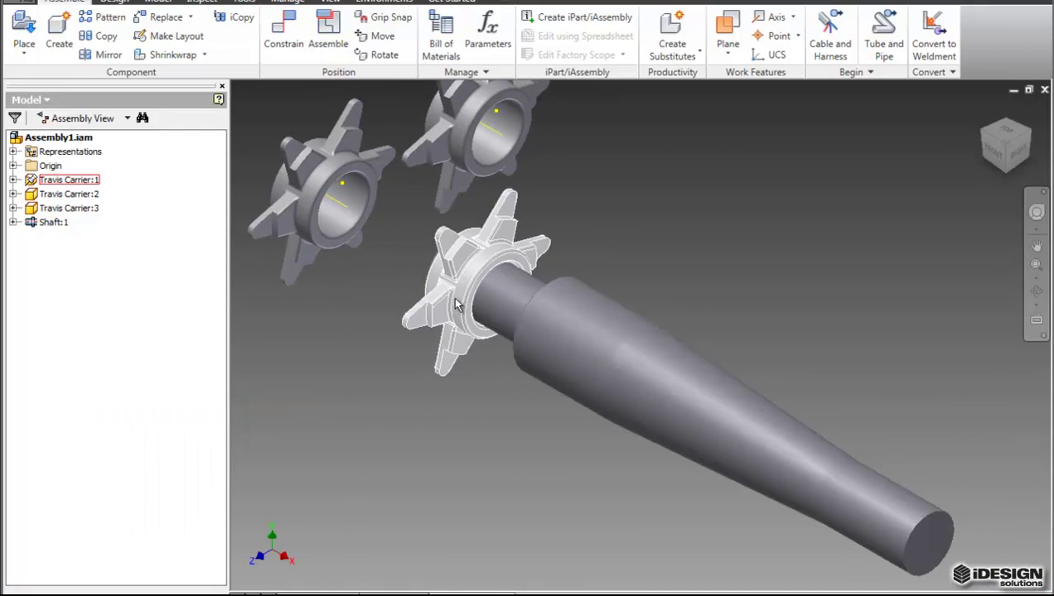
left_click(457, 306)
left_click_drag(544, 329, 541, 301)
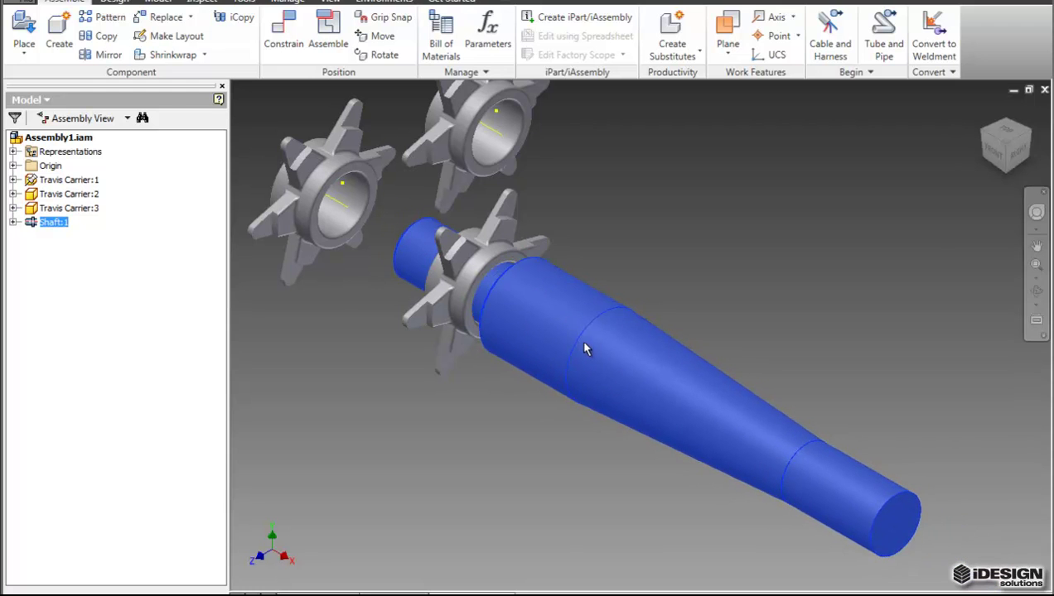
left_click_drag(597, 341, 654, 397)
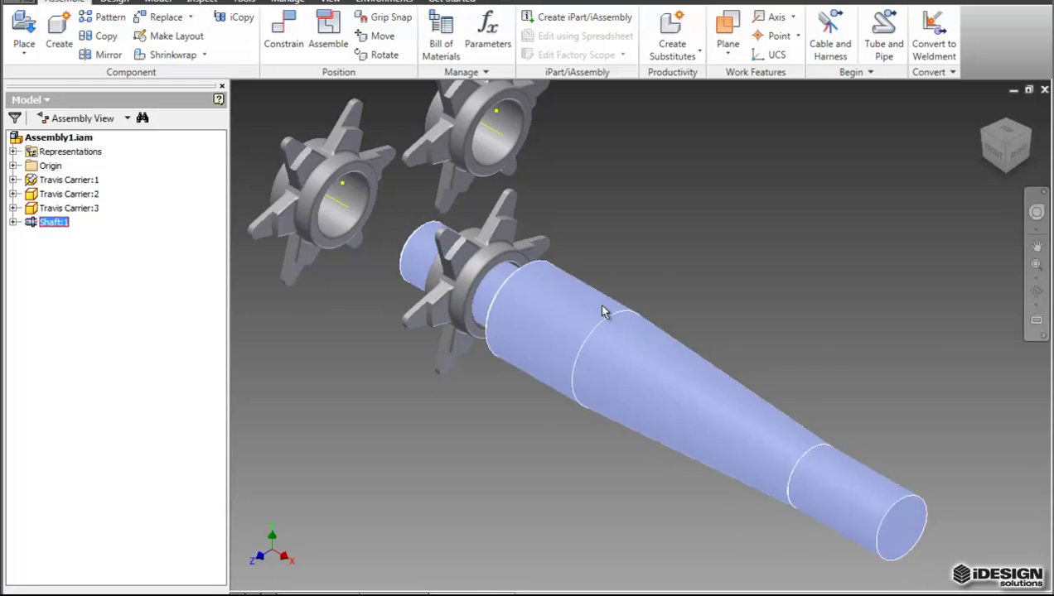
left_click(537, 439)
Switch to the front view and slide the shaft slightly so its shoulder sits closer to the grounded carrier.
middle_click_drag(538, 439, 597, 465)
left_click(989, 152)
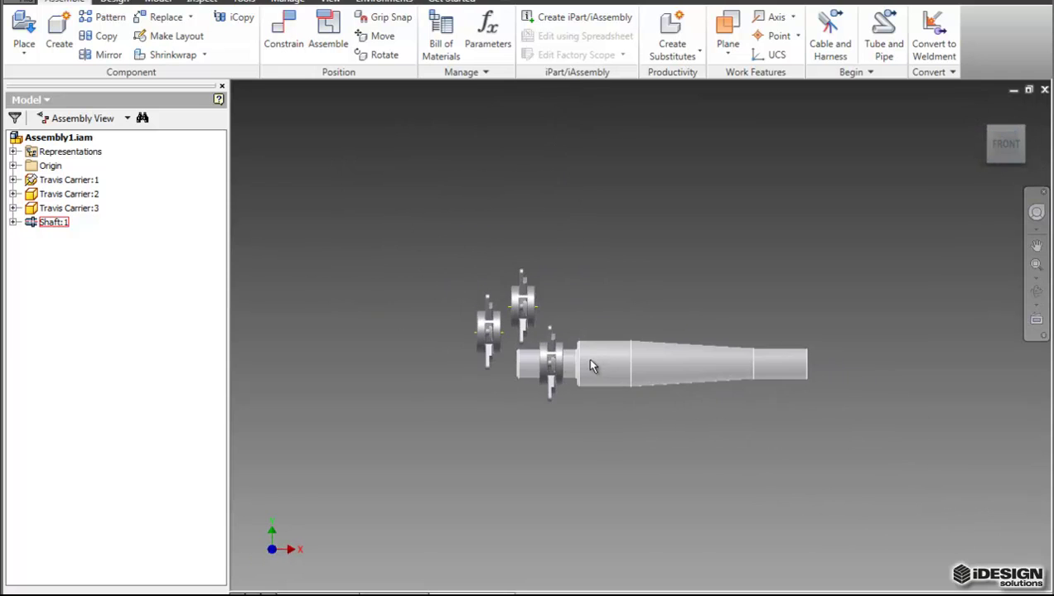
scroll(577, 367, "up", 3)
left_click(539, 404)
left_click(621, 382)
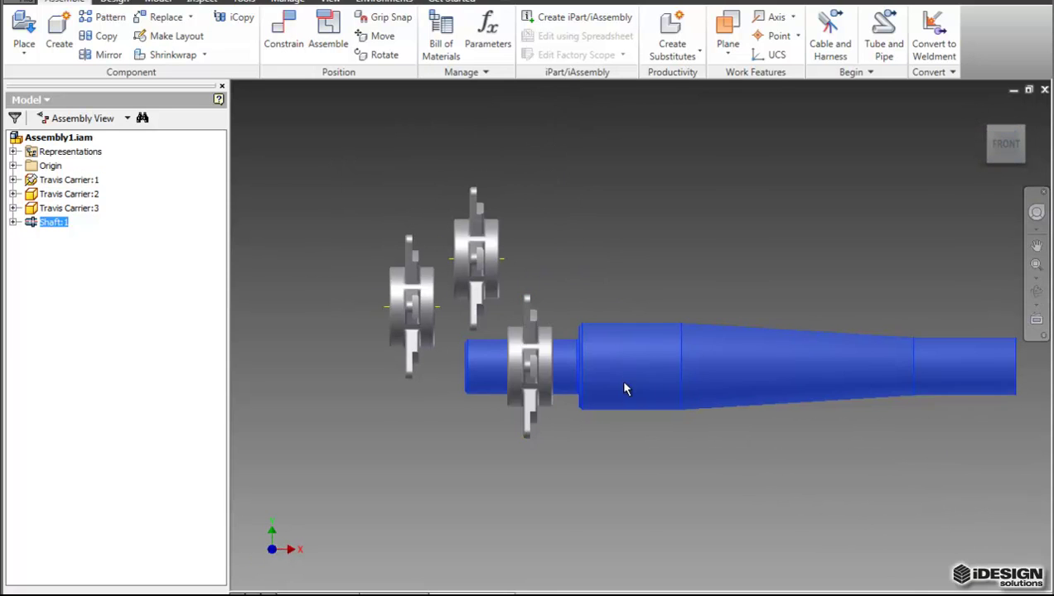
left_click(533, 322)
mouse_move(636, 348)
left_mouse_down()
mouse_move(644, 361)
mouse_move(627, 360)
left_mouse_up()
Move the two free carriers above the narrow end of the shaft in the front view.
left_click_drag(489, 253, 925, 253)
middle_click_drag(750, 429, 650, 438)
left_click_drag(314, 311, 929, 248)
Return to an isometric view and move the second carrier away from the shaft, behind its cone section.
left_click(1024, 135)
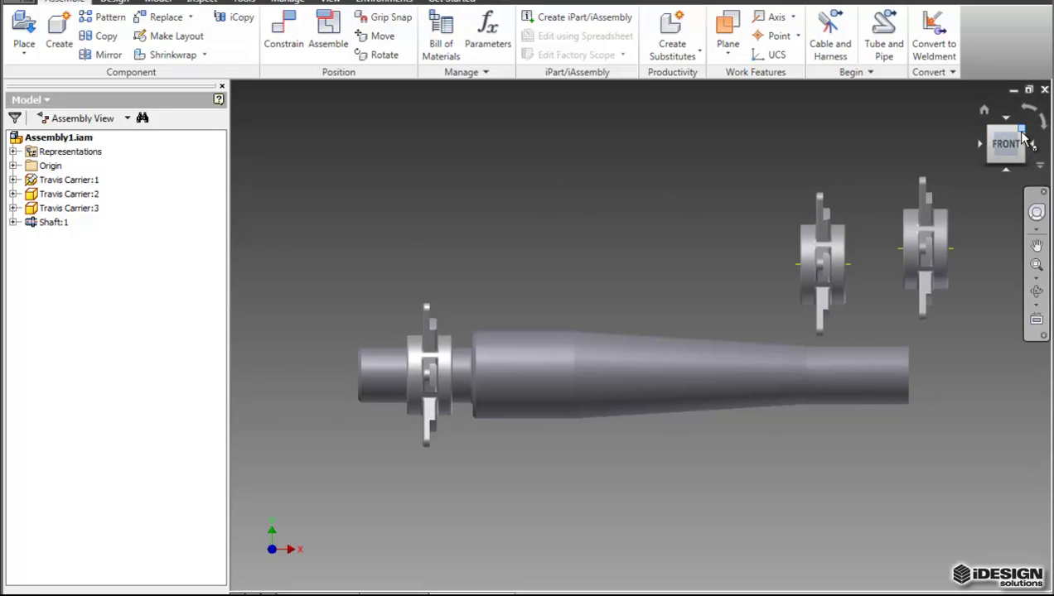
left_click(1021, 133)
scroll(650, 339, "down", 3)
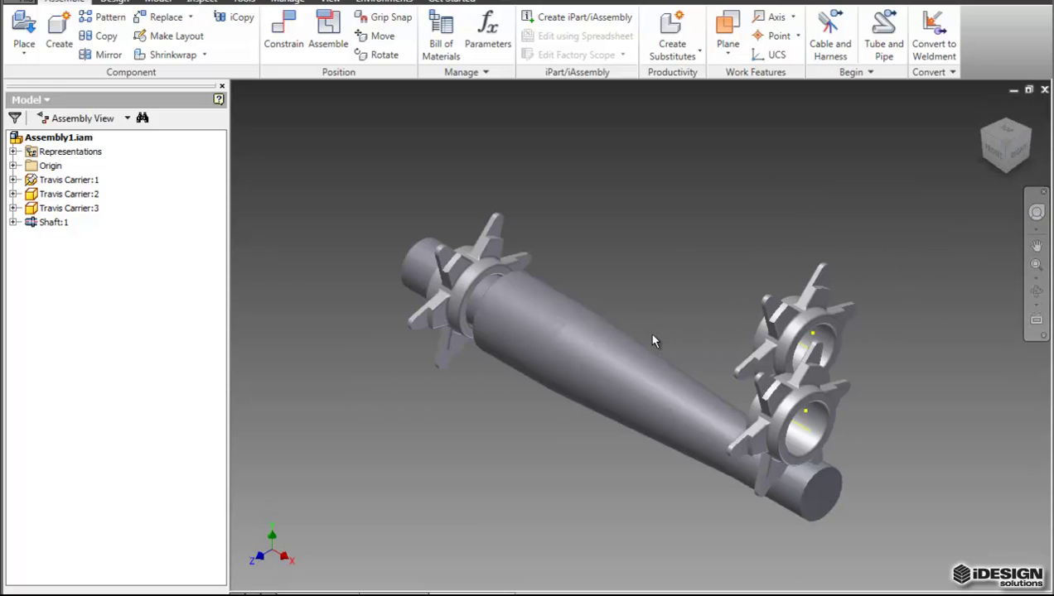
middle_click_drag(652, 330, 633, 314)
left_click_drag(725, 381, 627, 216)
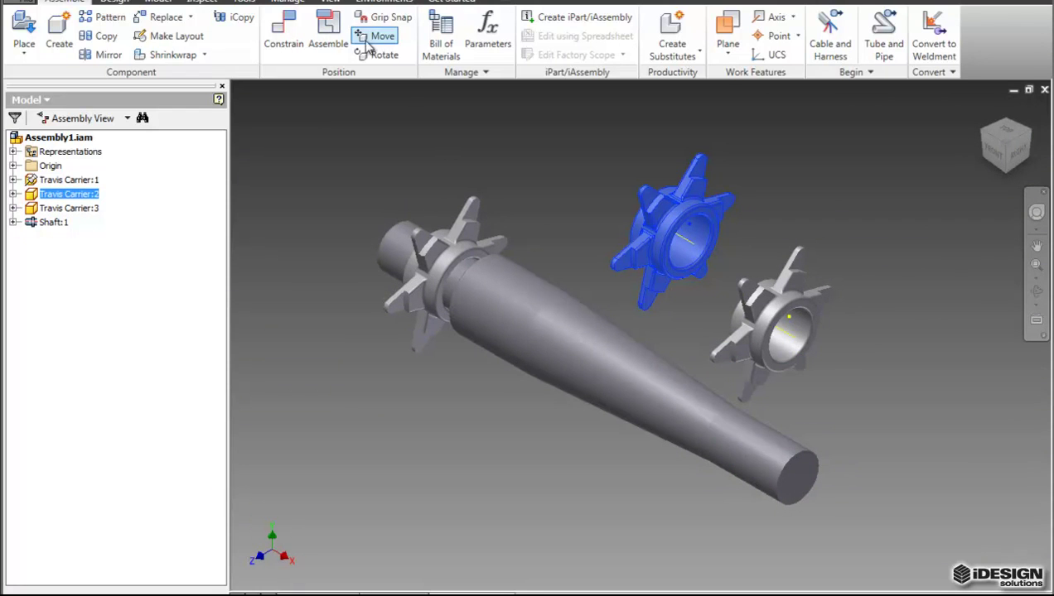
Turn on the degrees of freedom display and examine the symbols on the shaft and free carriers.
left_click(330, 1)
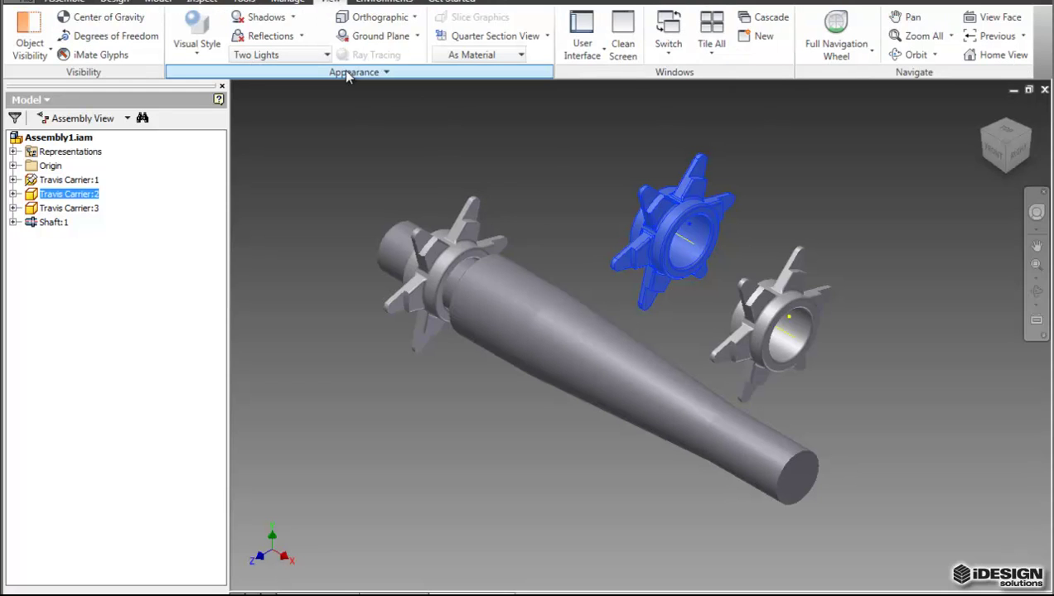
left_click(107, 43)
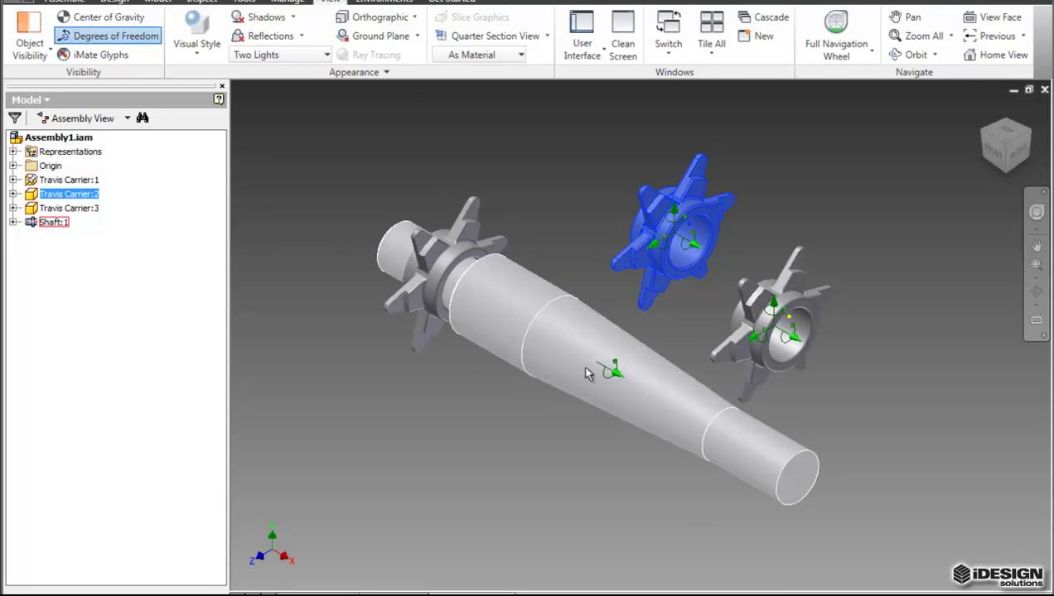
scroll(613, 374, "up", 3)
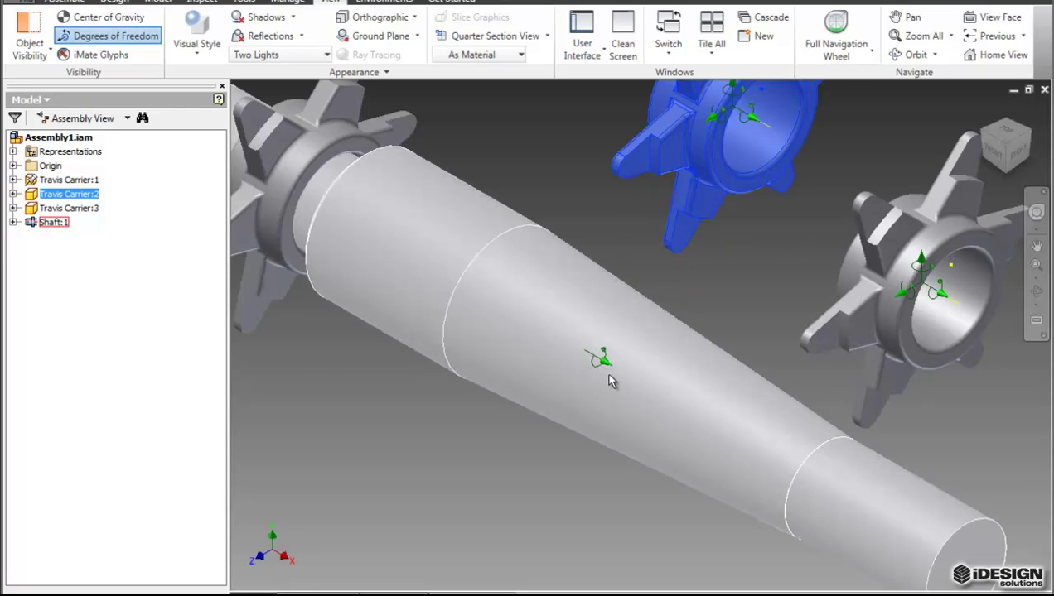
scroll(590, 357, "down", 3)
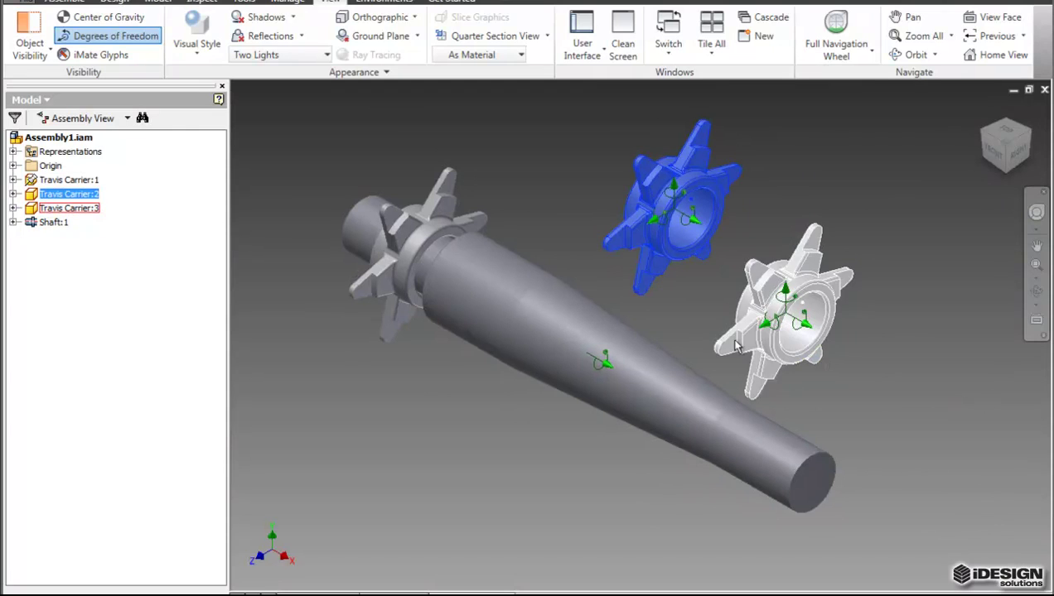
Rotate the third carrier freely about its centre so its bore faces away from the shaft's axis direction.
left_click(766, 342)
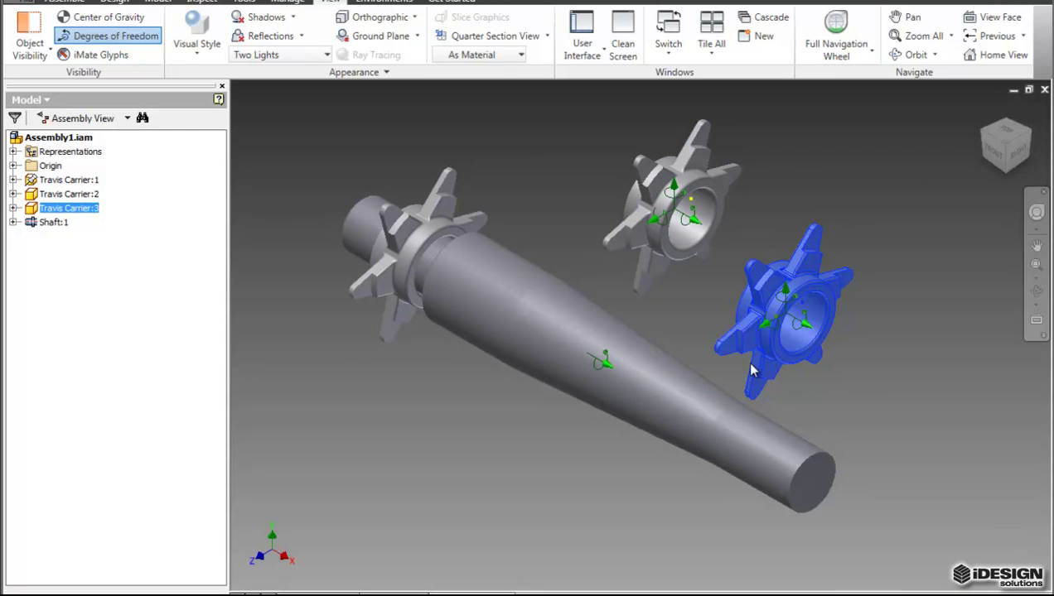
key("g")
left_click_drag(788, 351, 771, 393)
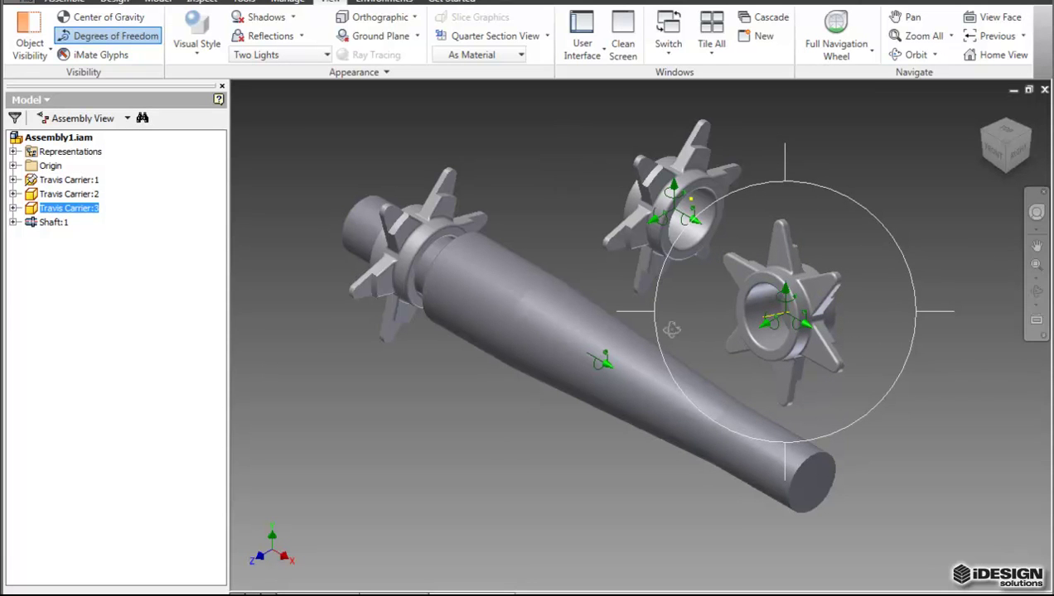
key("Escape")
middle_click_drag(704, 287, 726, 277)
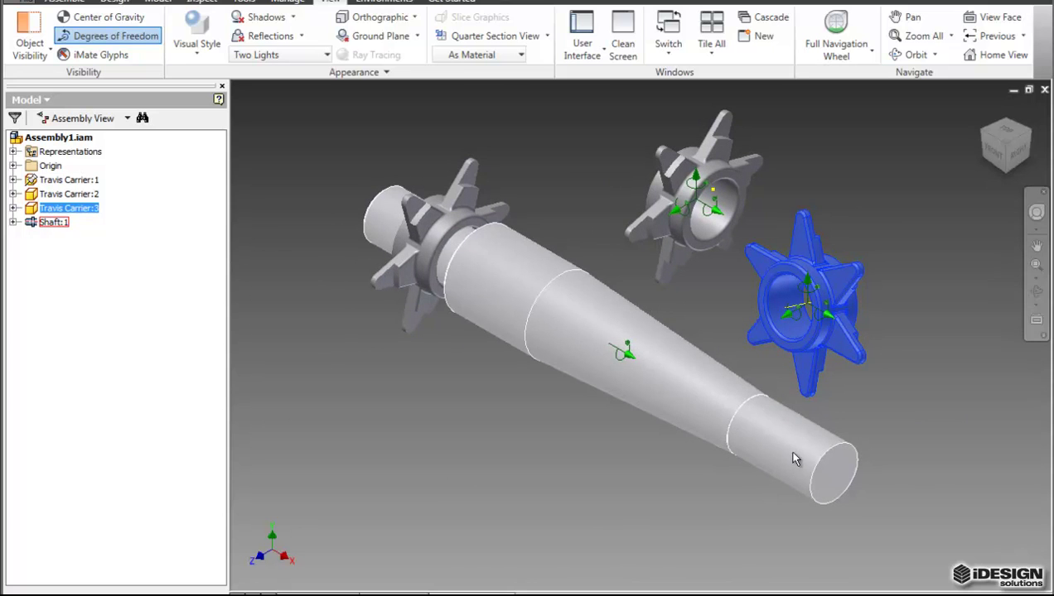
Move the third carrier farther from the shaft and lower the second carrier beside it, with both bores facing forward.
middle_click_drag(794, 451, 730, 450)
left_click(630, 222)
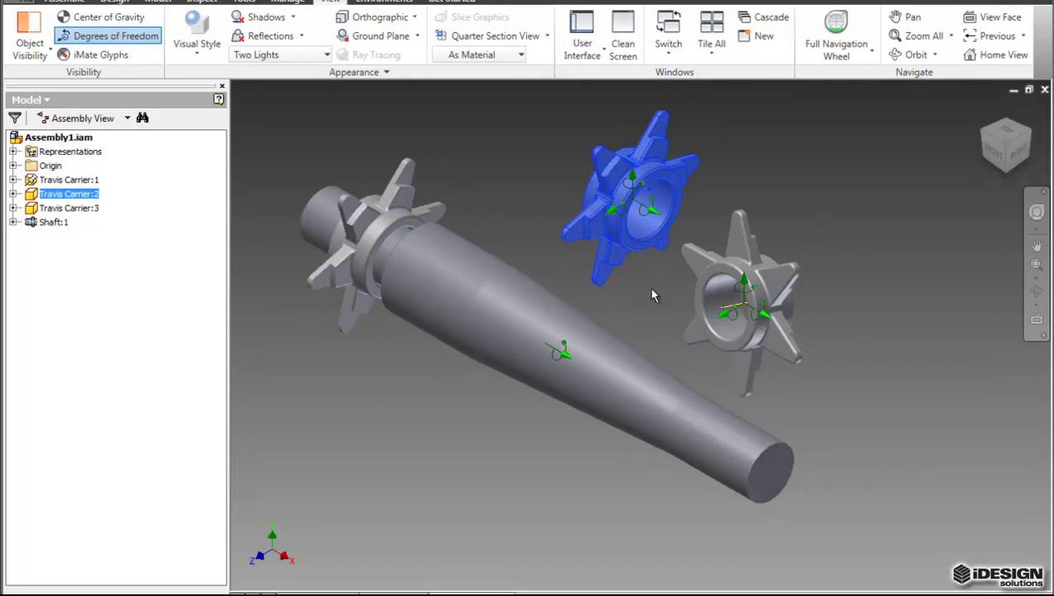
scroll(703, 282, "down", 3)
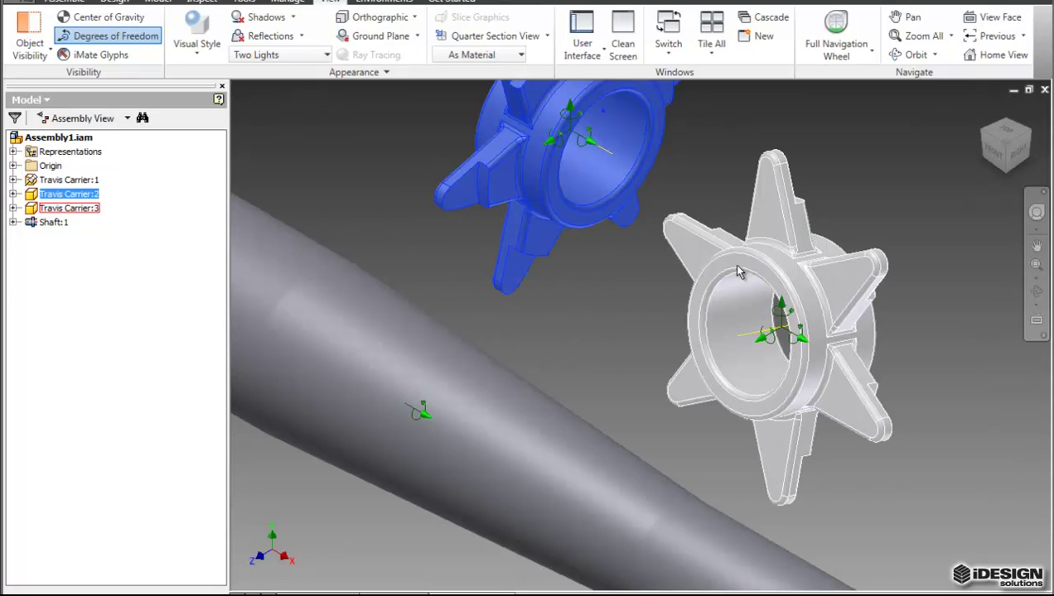
left_click_drag(706, 370, 755, 284)
left_click(550, 205)
left_click_drag(563, 225, 590, 295)
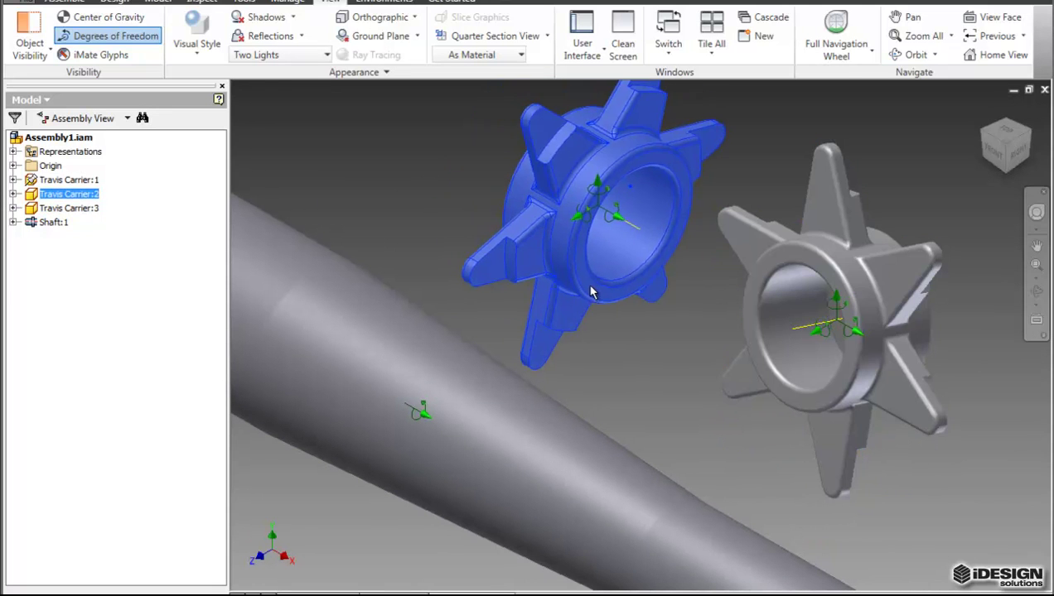
left_click(724, 186)
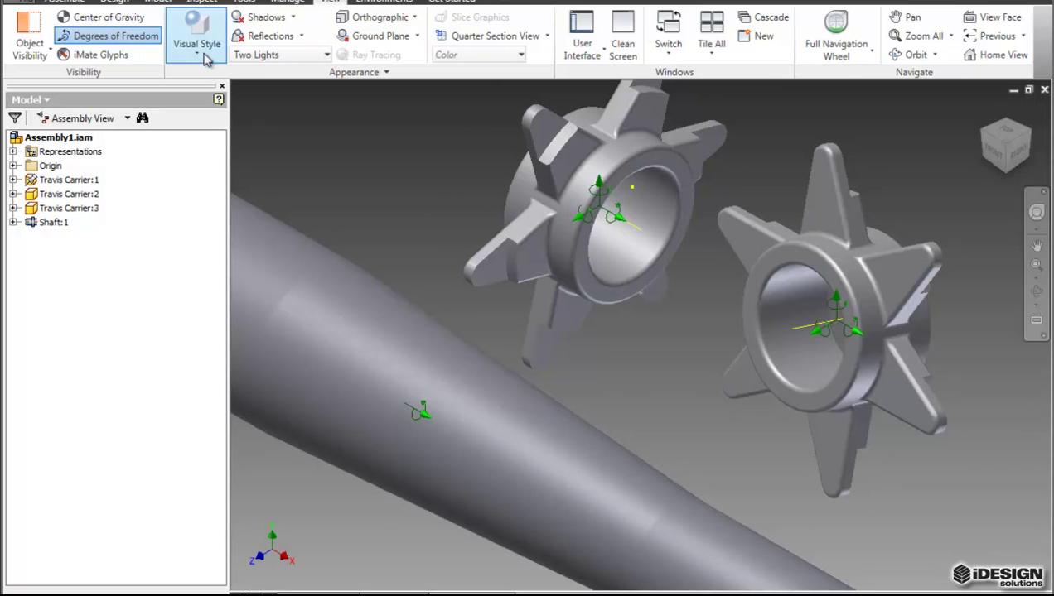
Mate the second carrier's flat ring face to the third carrier's flat ring face with a 0.000 in offset.
left_click(76, 2)
left_click(284, 37)
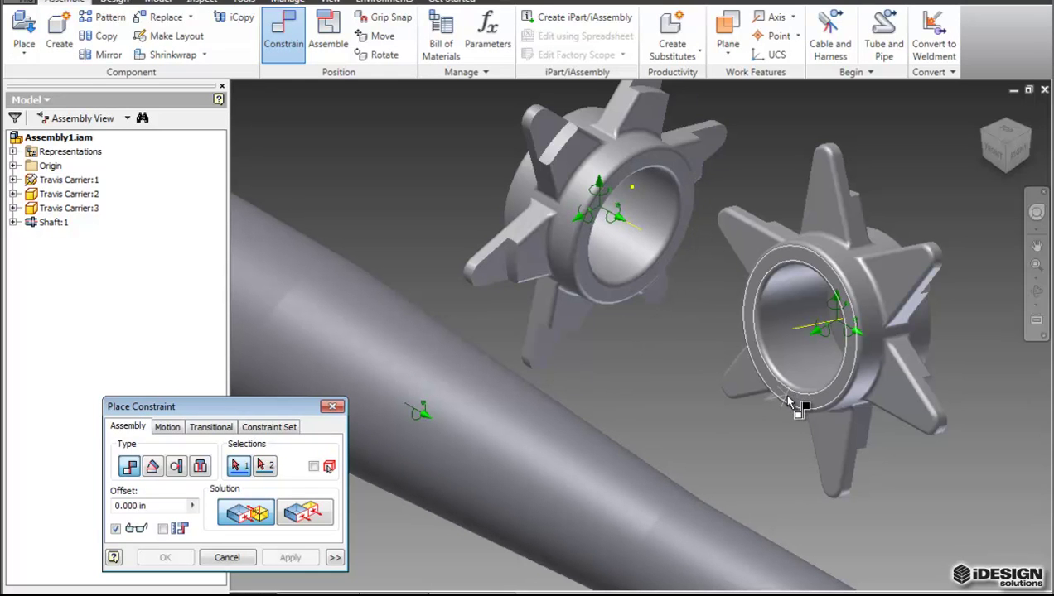
middle_click_drag(787, 402, 688, 416)
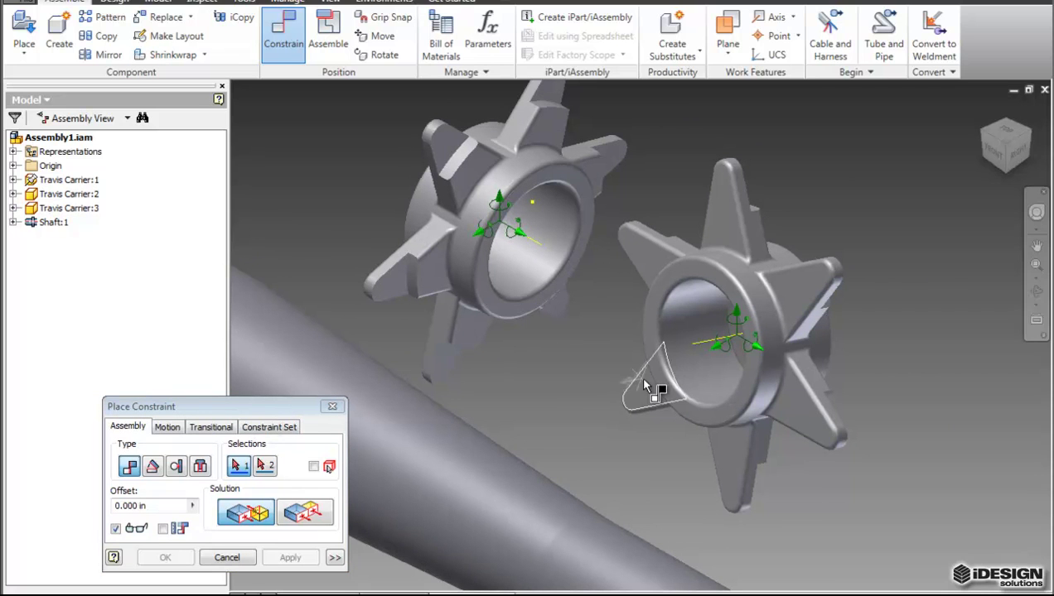
left_click(583, 188)
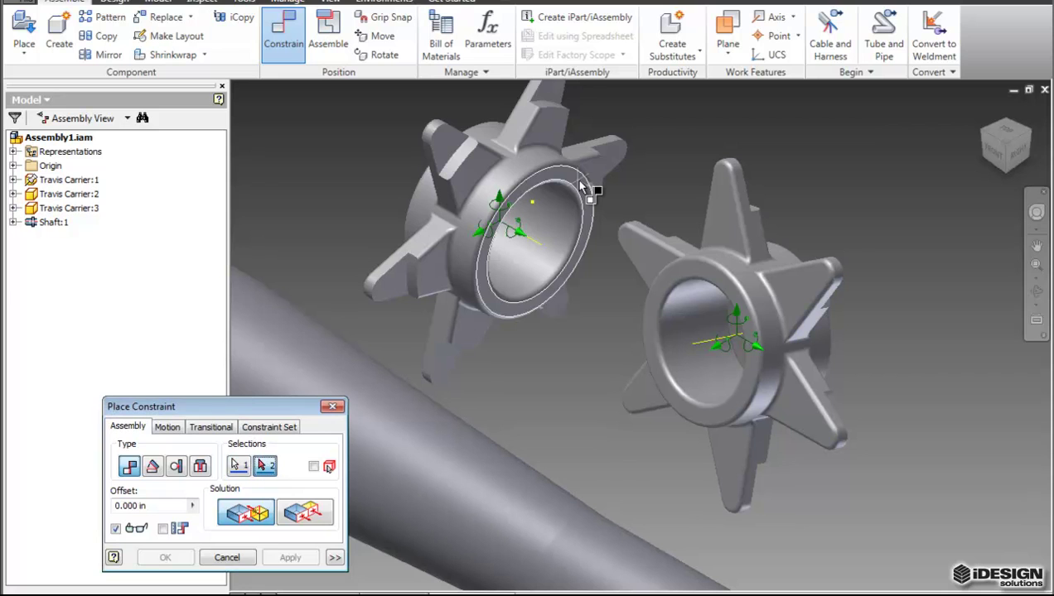
left_click(686, 269)
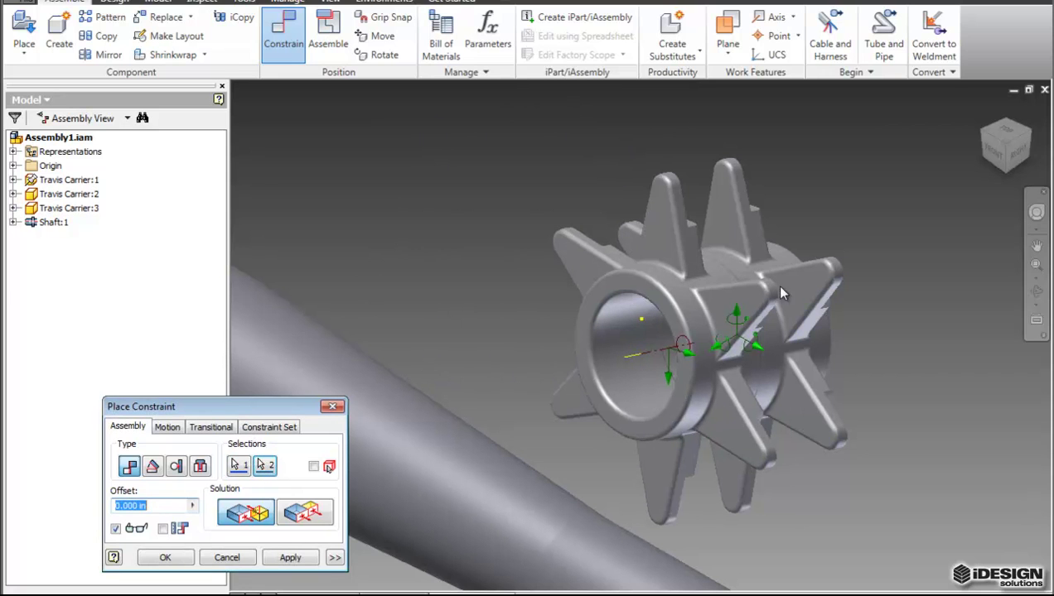
left_click(157, 558)
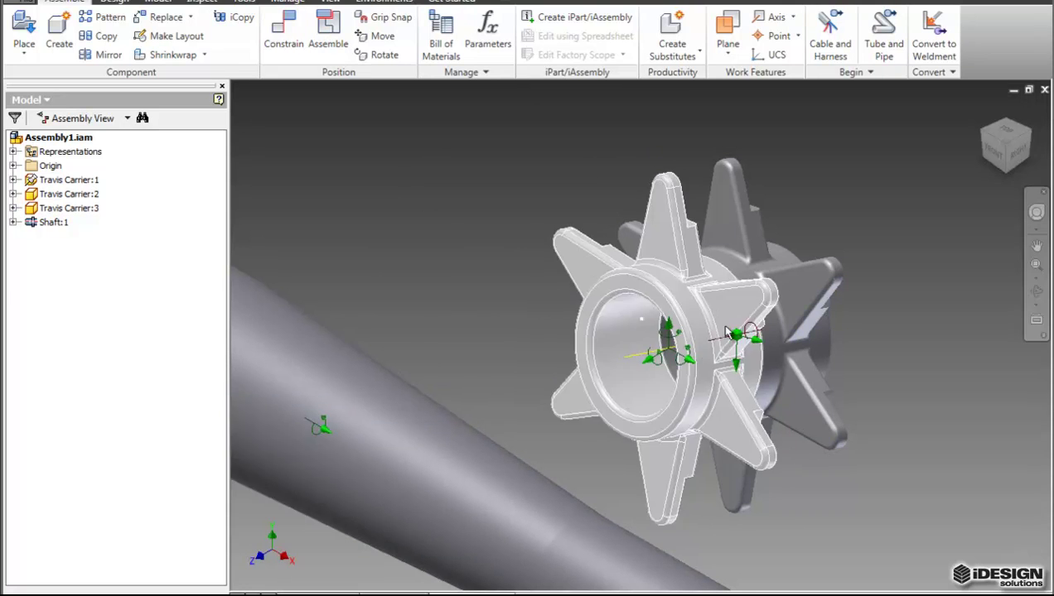
Move the two mated carriers away from the shaft and slide them apart along their shared face plane.
left_click_drag(1017, 145, 1027, 124)
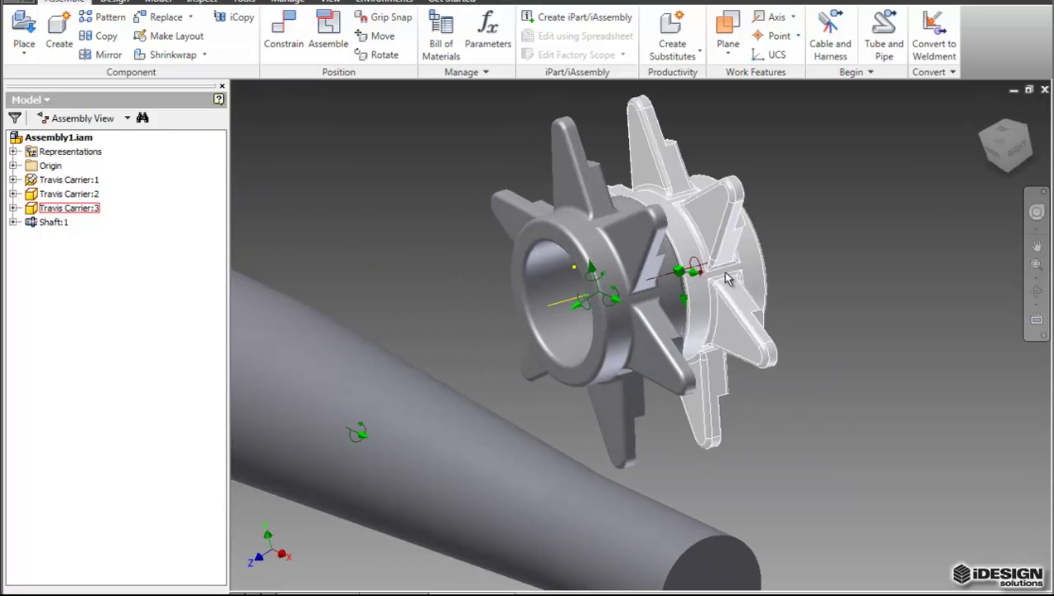
scroll(703, 263, "up", 5)
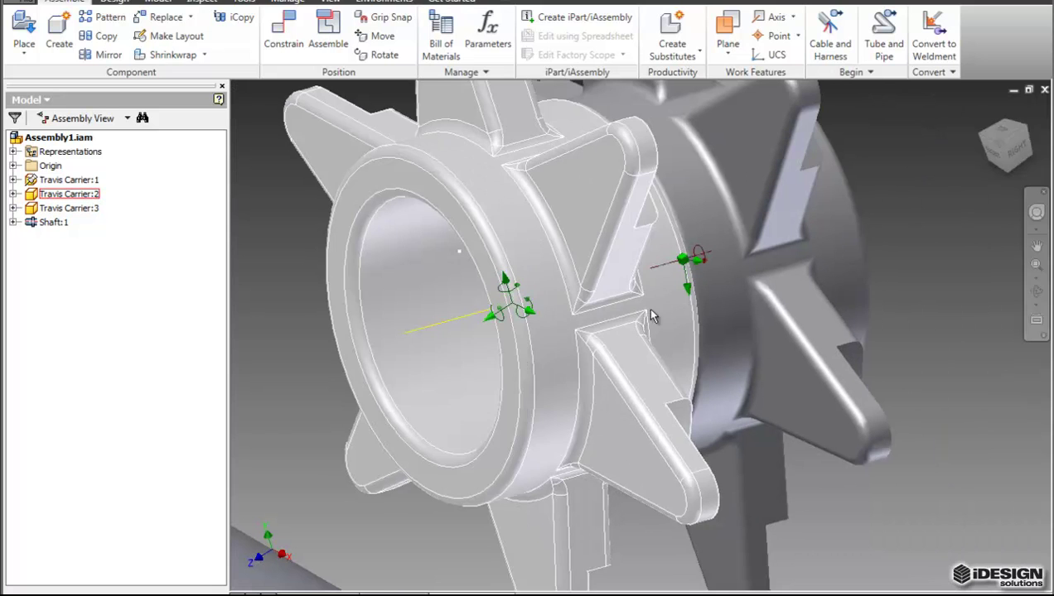
middle_click_drag(530, 300, 596, 358)
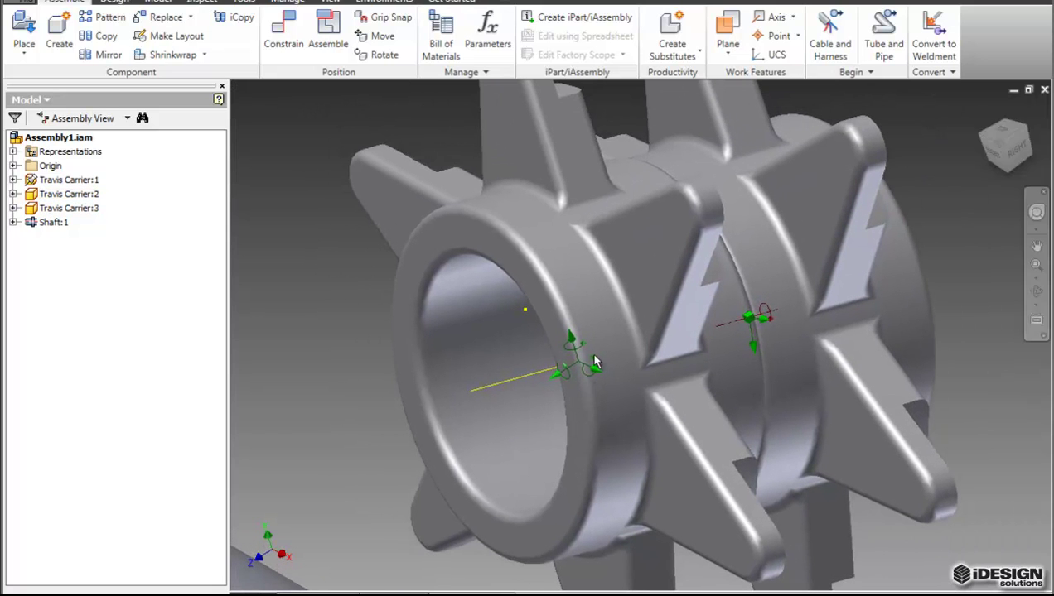
scroll(591, 290, "down", 3)
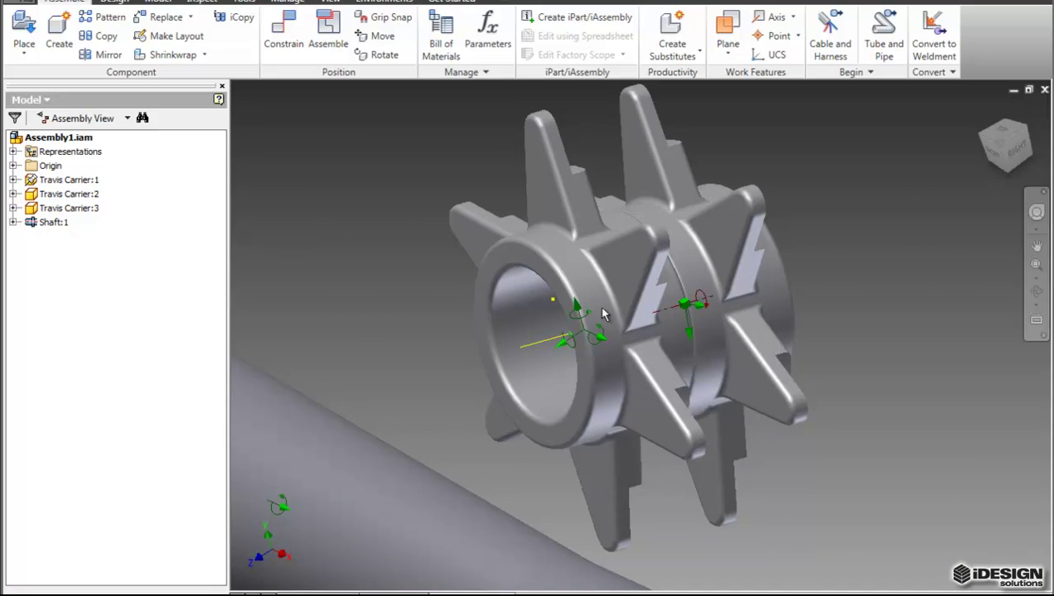
scroll(603, 313, "down", 2)
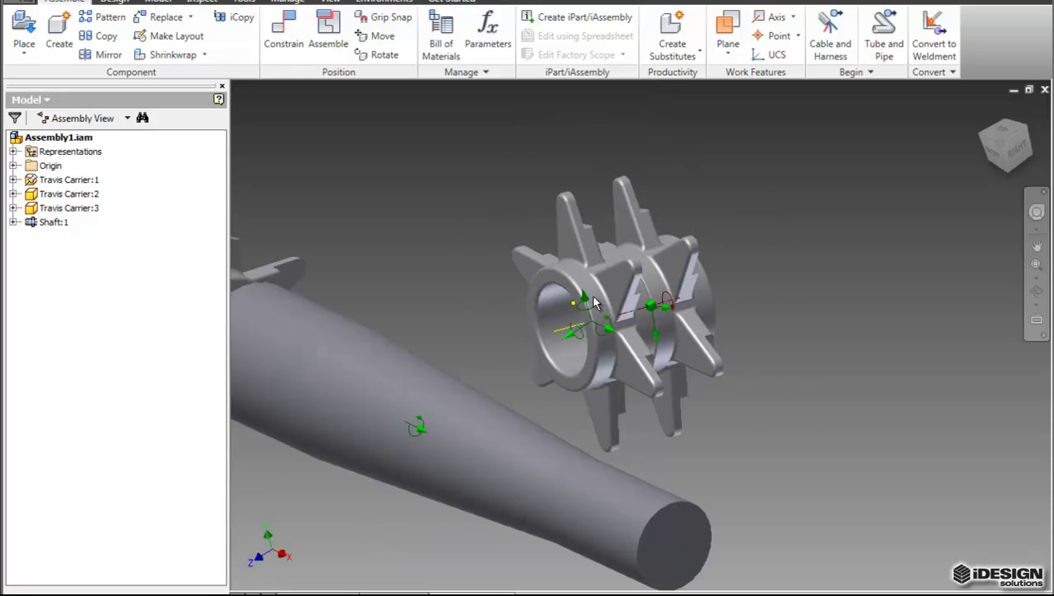
left_click_drag(609, 319, 925, 388)
left_click_drag(888, 244, 933, 269)
left_click_drag(917, 424, 839, 439)
In the right view, move the third carrier above and away from the second carrier and the shaft.
left_click(1013, 154)
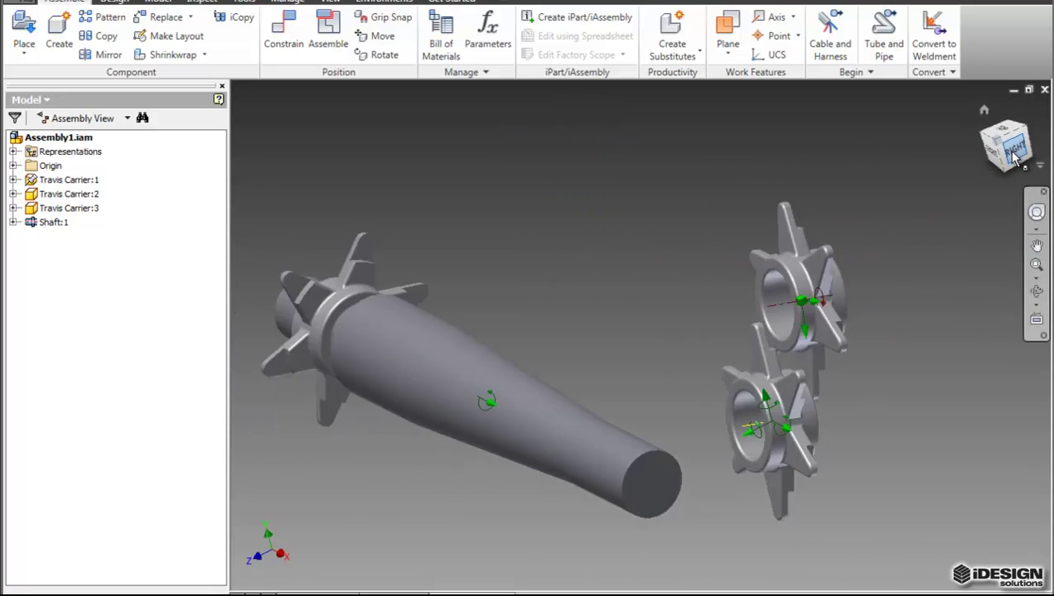
left_click_drag(707, 305, 663, 454)
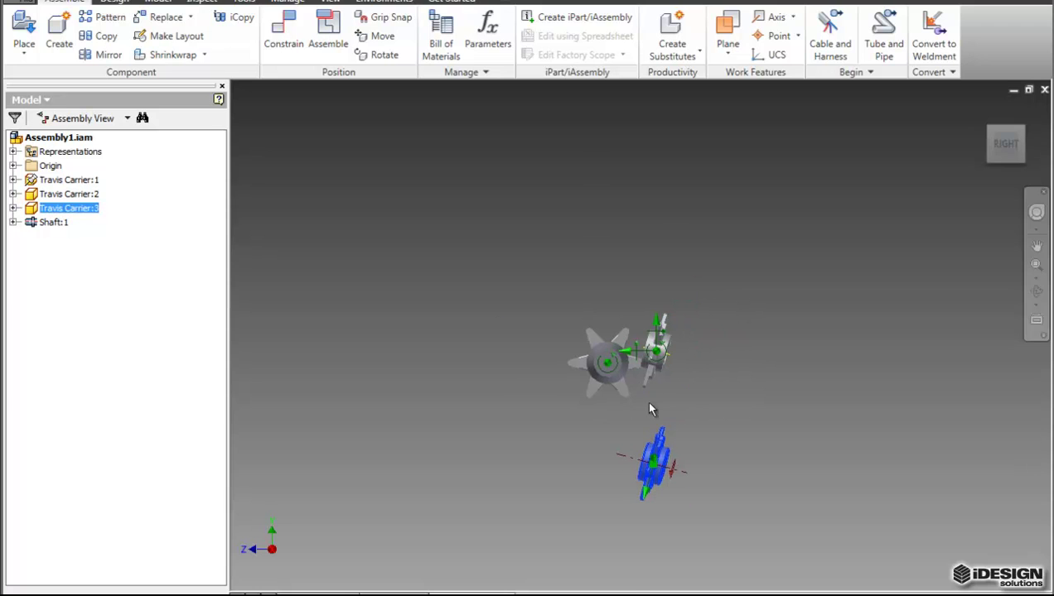
scroll(645, 400, "up", 3)
left_click_drag(644, 507, 787, 190)
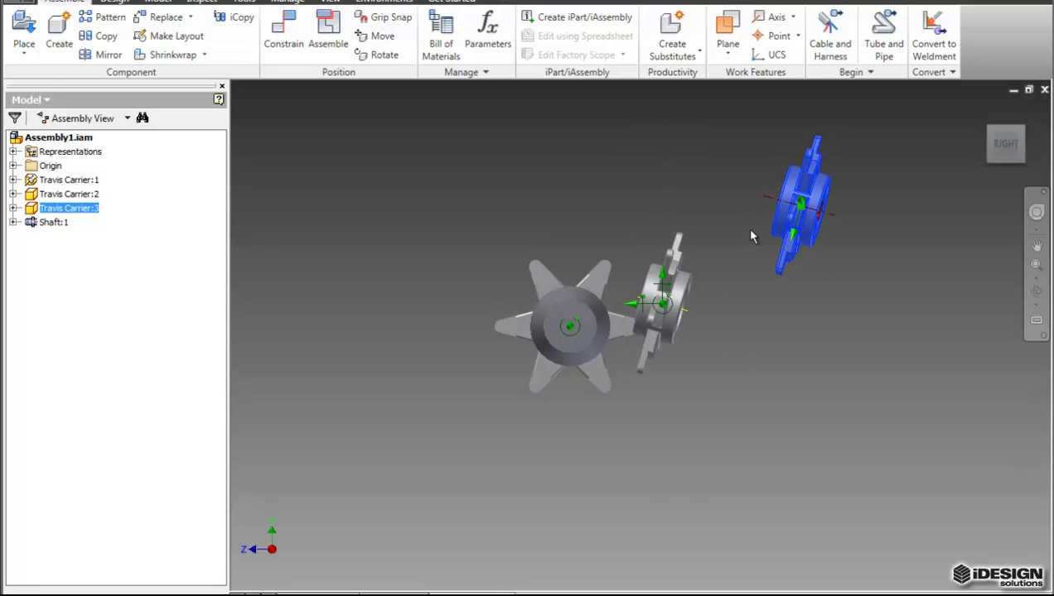
Move the third carrier back alongside the second carrier near the shaft's narrow end.
left_click(1005, 146)
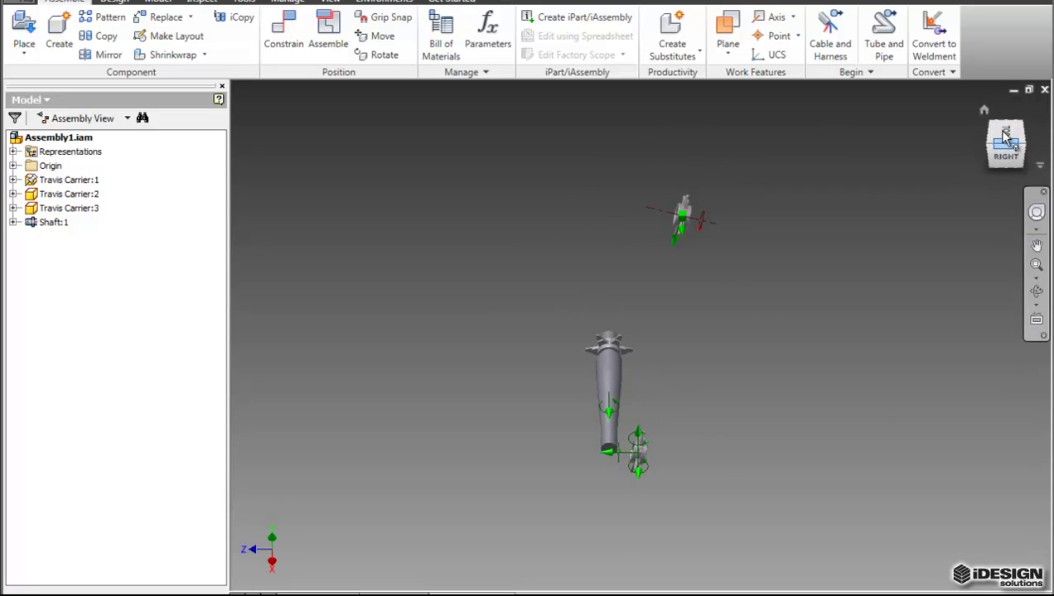
mouse_move(1005, 143)
left_mouse_down()
mouse_move(960, 157)
mouse_move(973, 151)
left_mouse_up()
left_click_drag(688, 217, 675, 455)
scroll(659, 471, "down", 8)
scroll(665, 452, "up", 2)
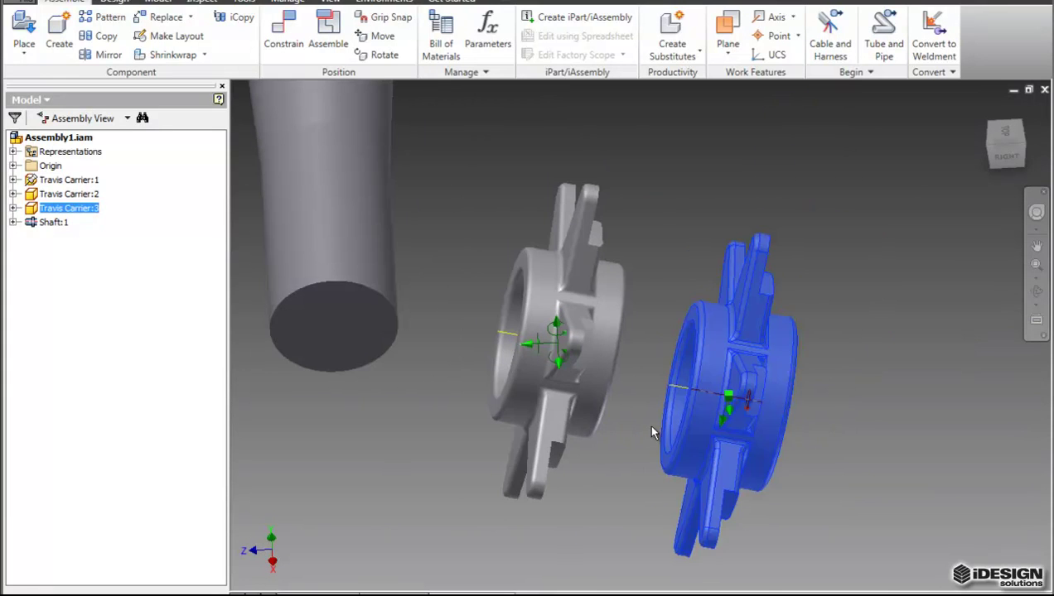
middle_click_drag(665, 452, 718, 436)
left_click(1007, 157)
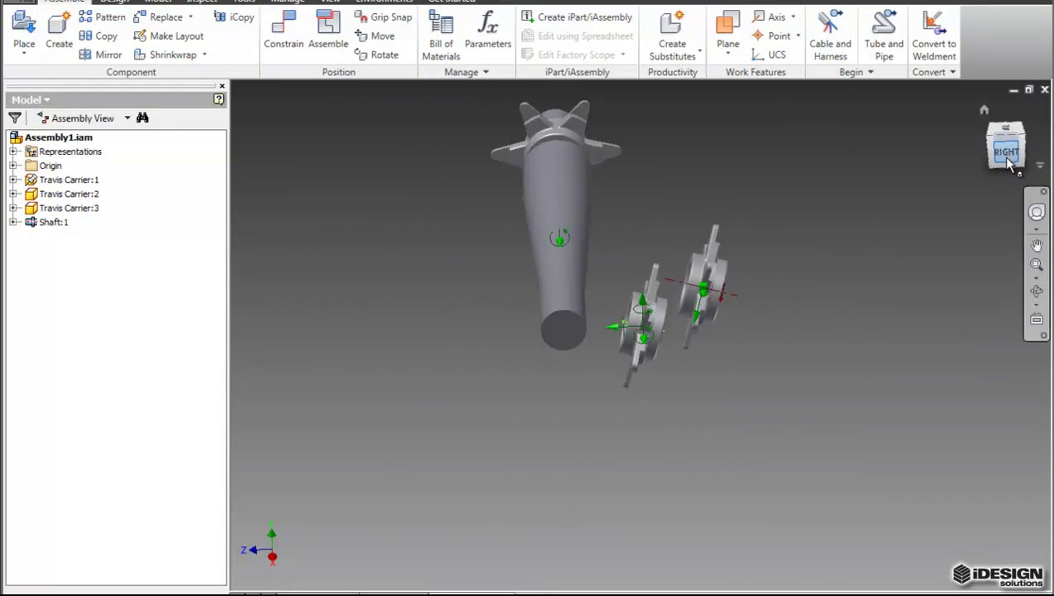
scroll(683, 358, "down", 5)
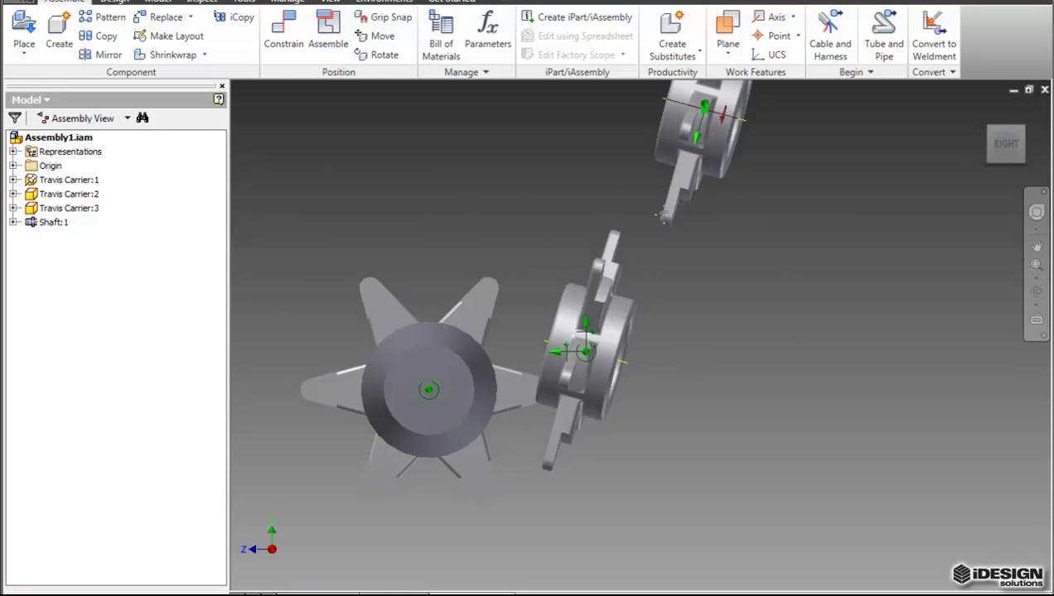
left_click(992, 134)
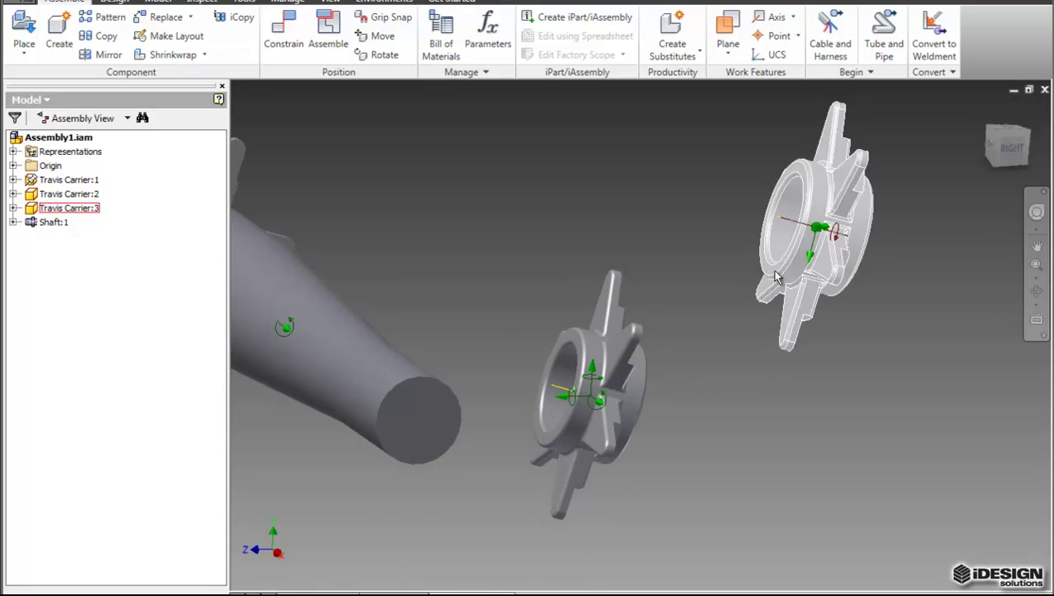
Mate the outer circular edge of the third carrier's ring face to that of the second carrier's ring face, with 0.000 in offset.
left_click(283, 38)
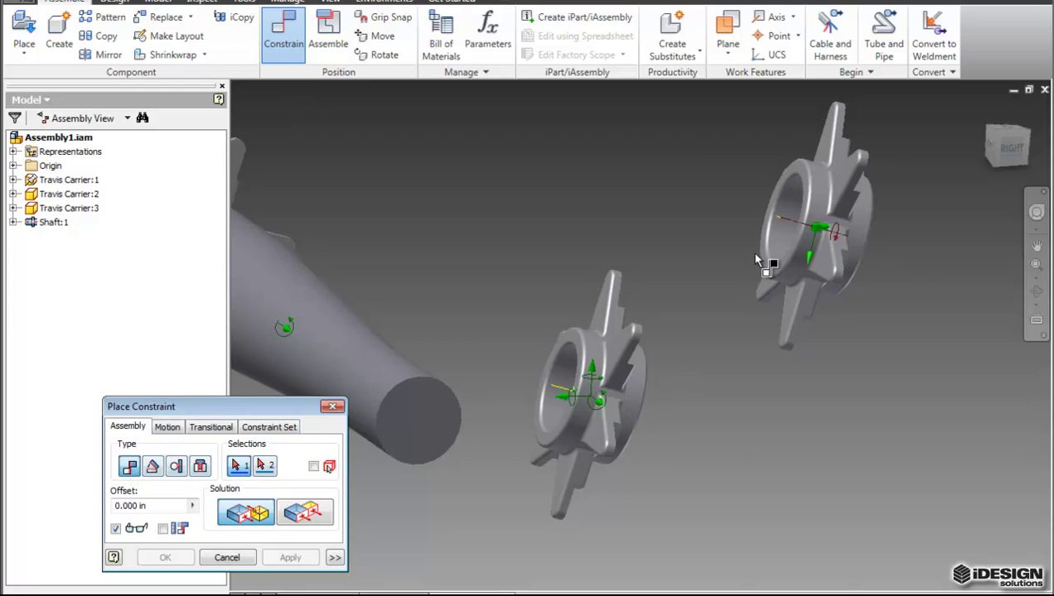
scroll(765, 273, "up", 5)
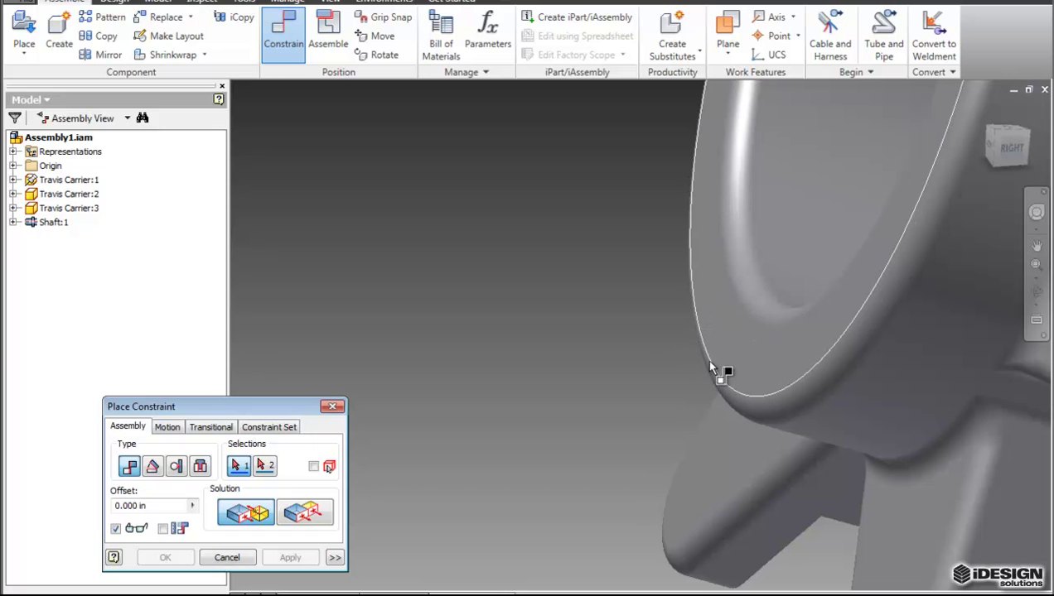
left_click(710, 362)
scroll(690, 377, "down", 10)
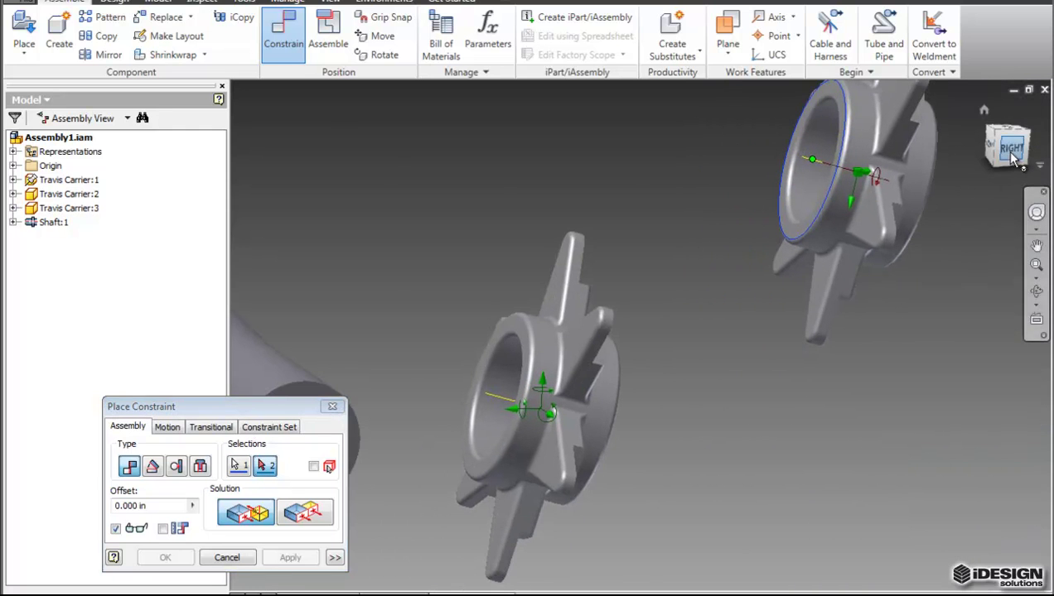
left_click_drag(1004, 149, 897, 229)
middle_click_drag(502, 393, 719, 375)
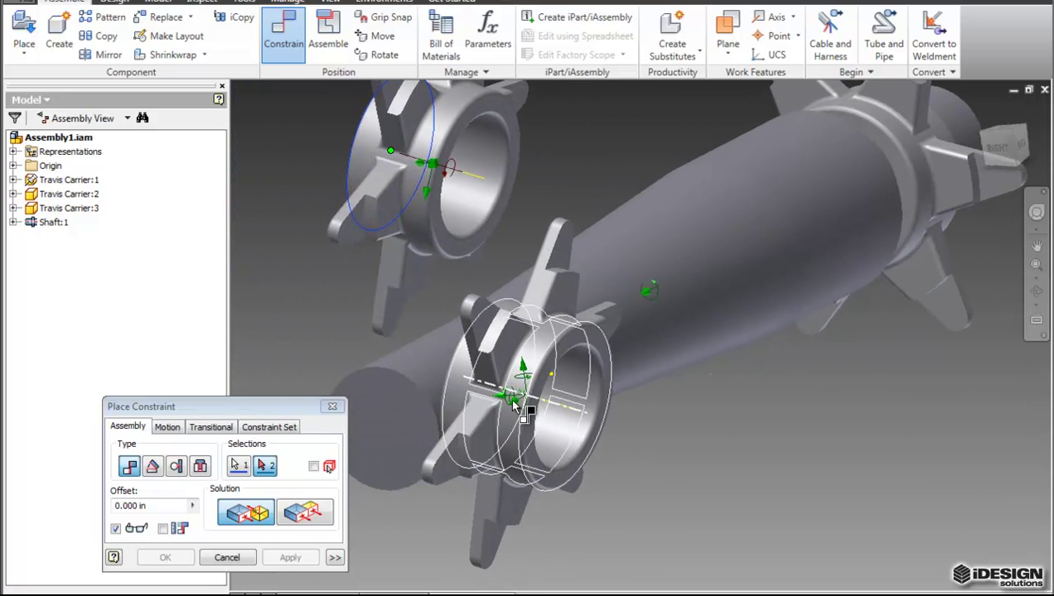
scroll(580, 353, "down", 5)
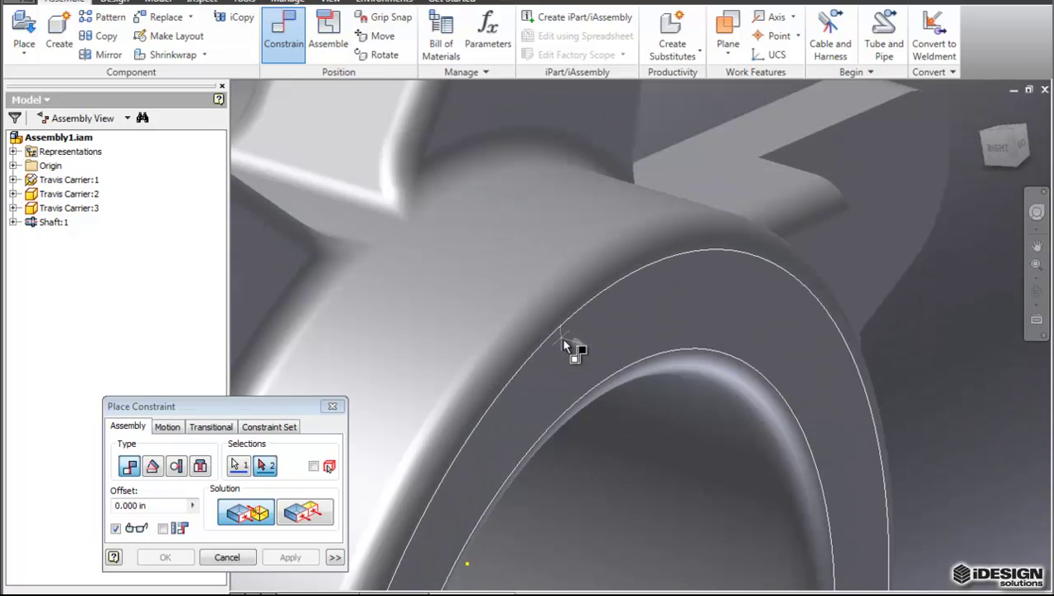
left_click(576, 320)
scroll(568, 321, "up", 10)
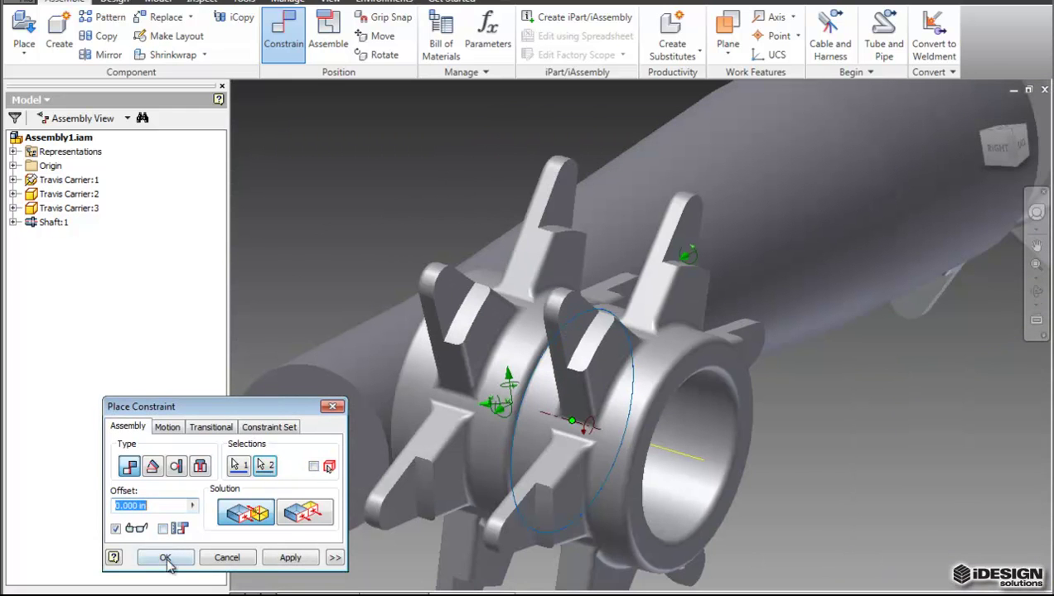
left_click(165, 559)
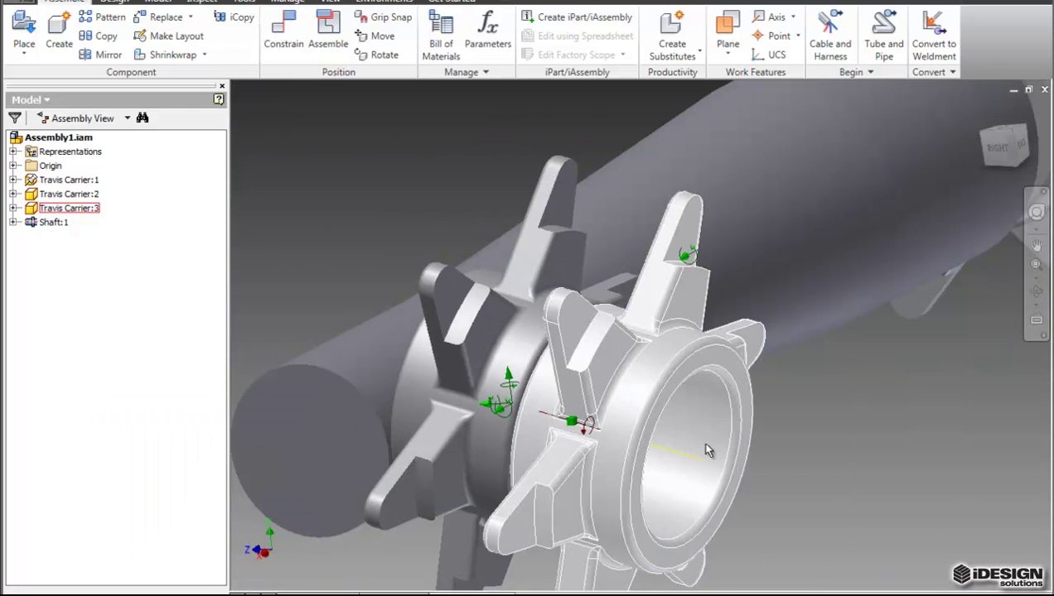
Move the joined second and third carriers together to a spot below the shaft's narrow end.
left_click(602, 422)
left_click_drag(603, 421, 636, 460)
middle_click_drag(855, 473, 721, 316)
scroll(721, 318, "up", 3)
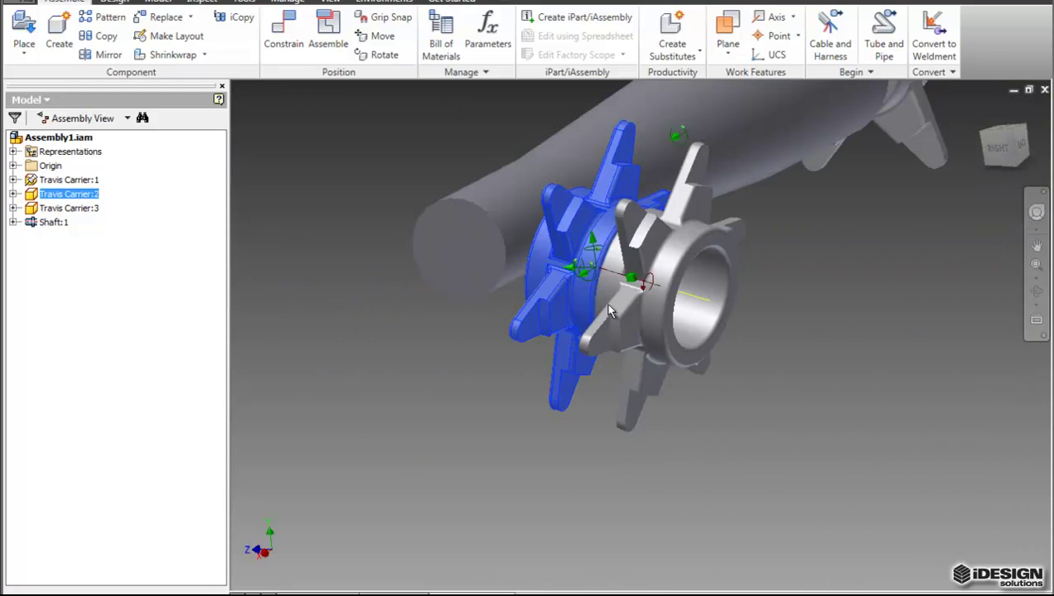
left_click_drag(586, 290, 679, 409)
left_click_drag(726, 346, 676, 400)
middle_click_drag(647, 437, 790, 342)
left_click_drag(729, 341, 638, 409)
Rotate the third carrier about the common axis until its fins line up with the second carrier's fins.
left_click(651, 288)
left_click_drag(668, 344, 540, 391)
left_click_drag(661, 299, 774, 280)
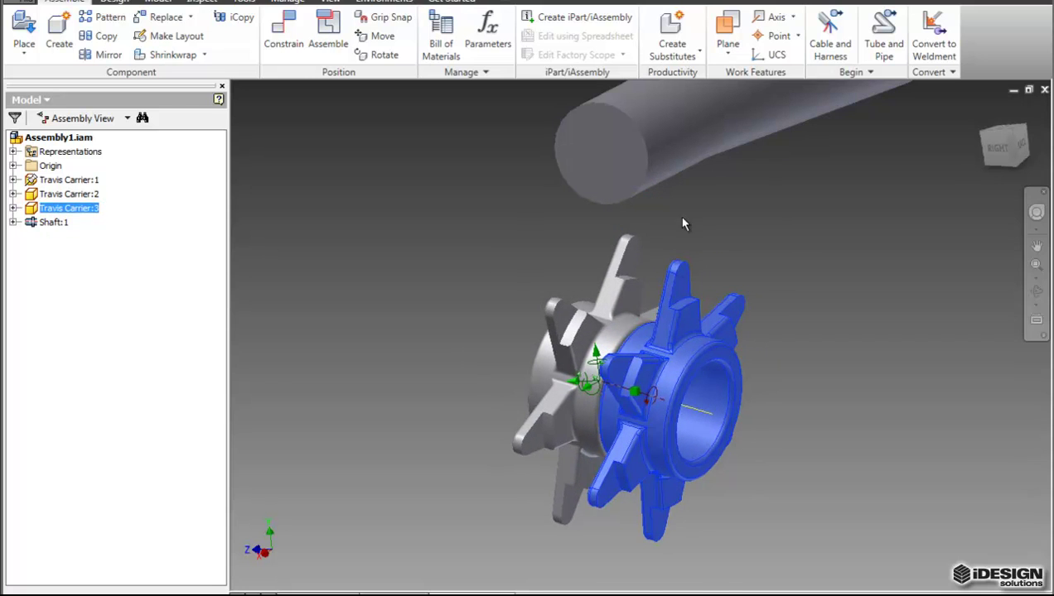
left_click_drag(676, 274, 702, 270)
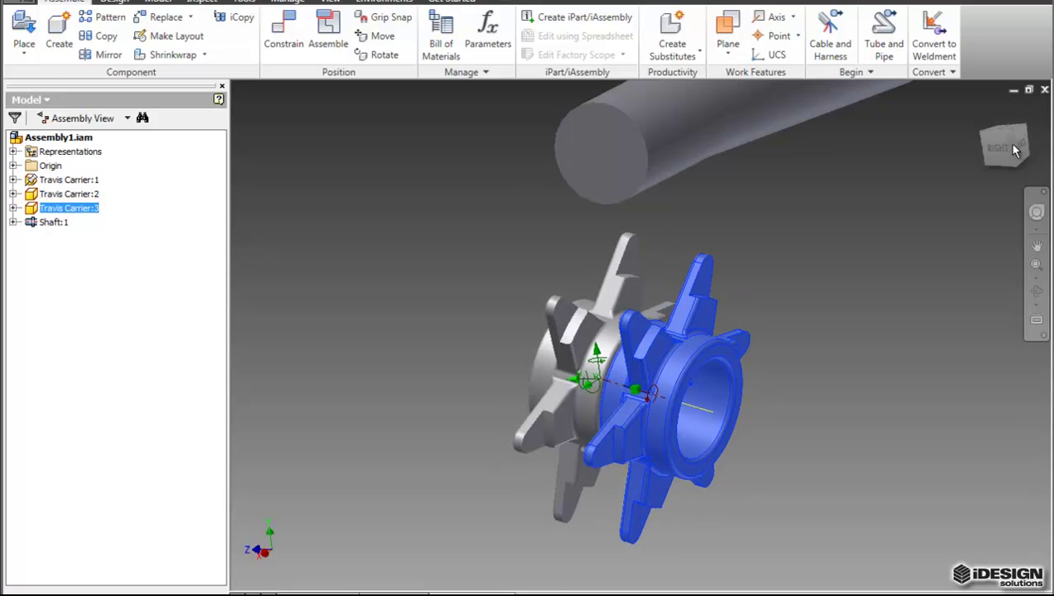
key("Escape")
Start a new constraint, review the Motion, Transitional and Constraint Set types, and return to the Assembly constraint types.
left_click(281, 37)
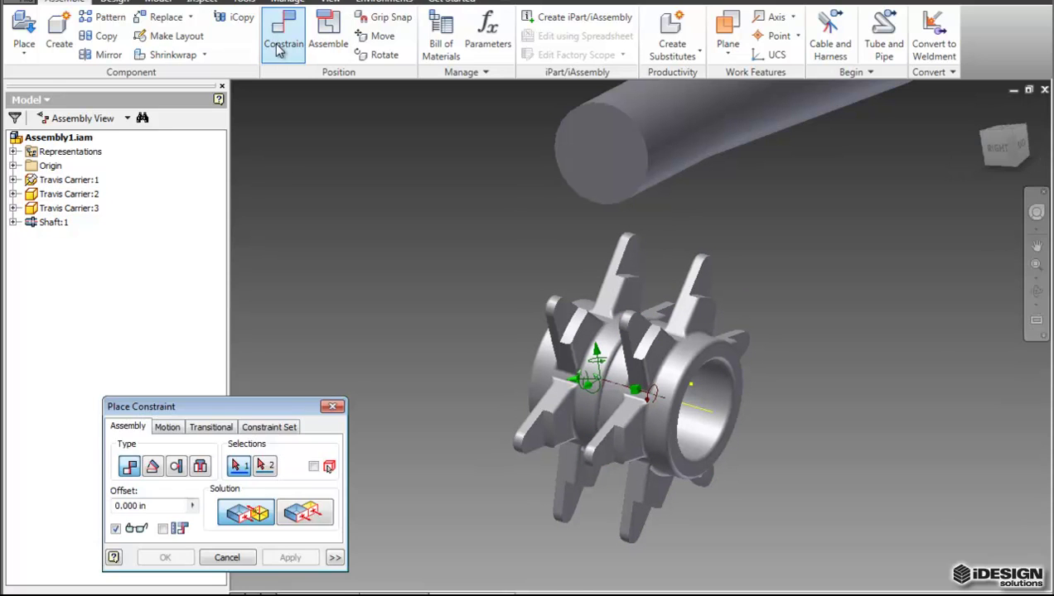
left_click_drag(263, 411, 403, 312)
left_click(308, 329)
left_click(348, 330)
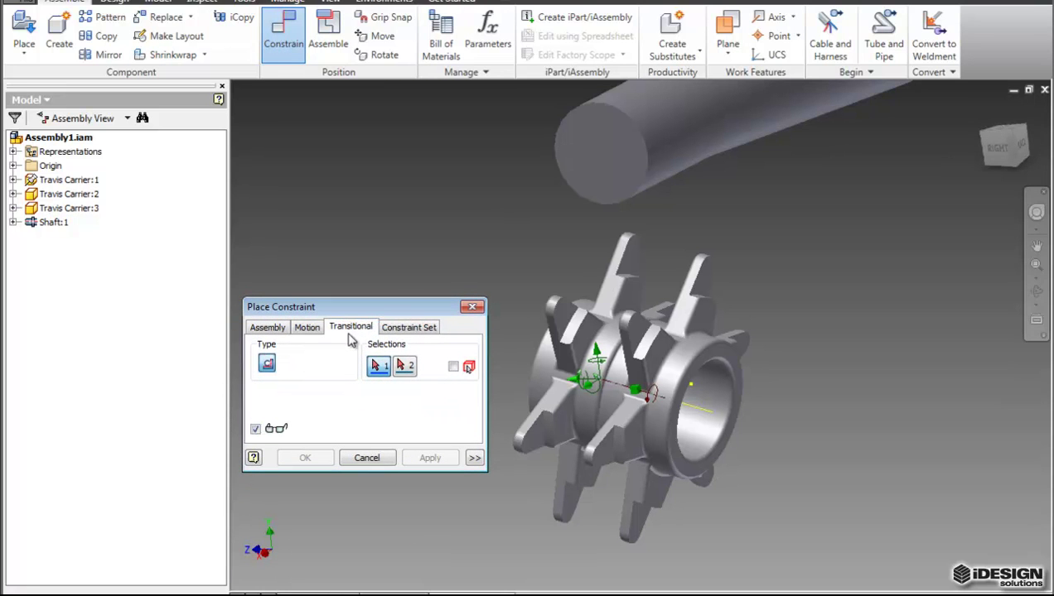
left_click(406, 329)
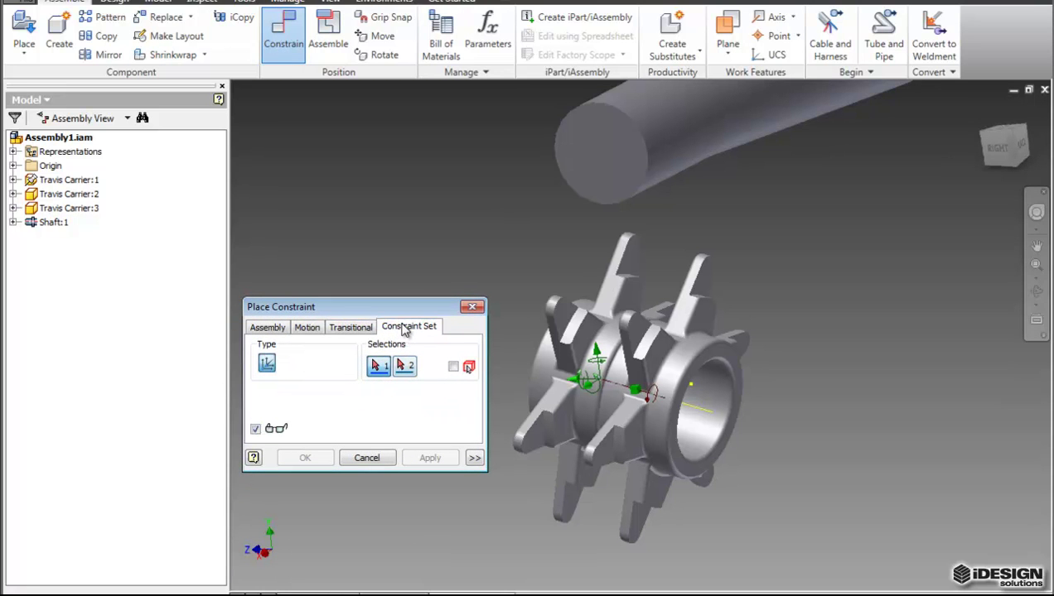
left_click(269, 331)
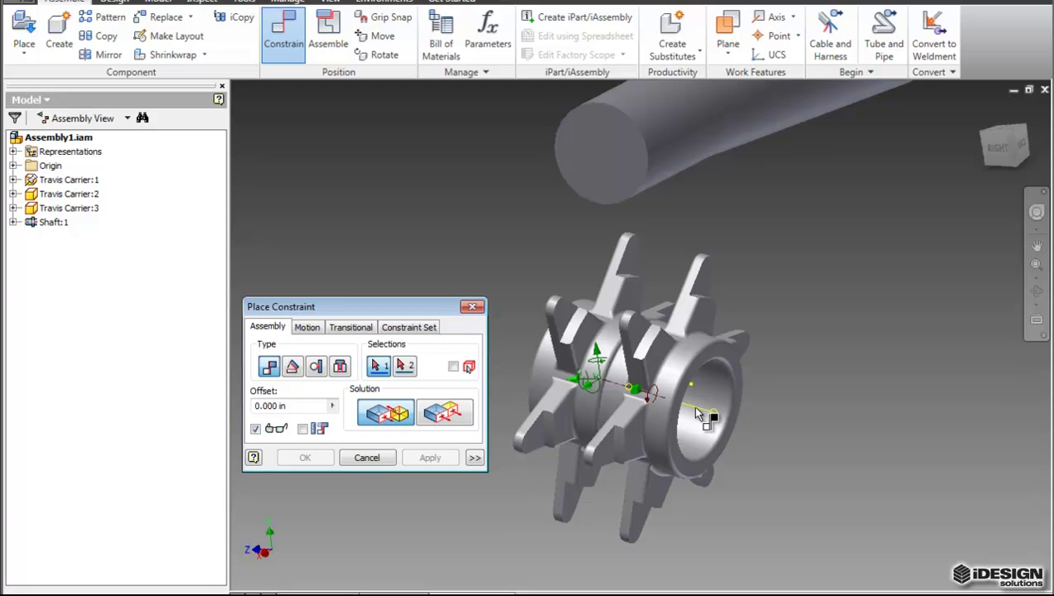
Set up a mate constraint with a 0.000 in offset on the circular edge at the shaft's narrow end.
left_click(706, 474)
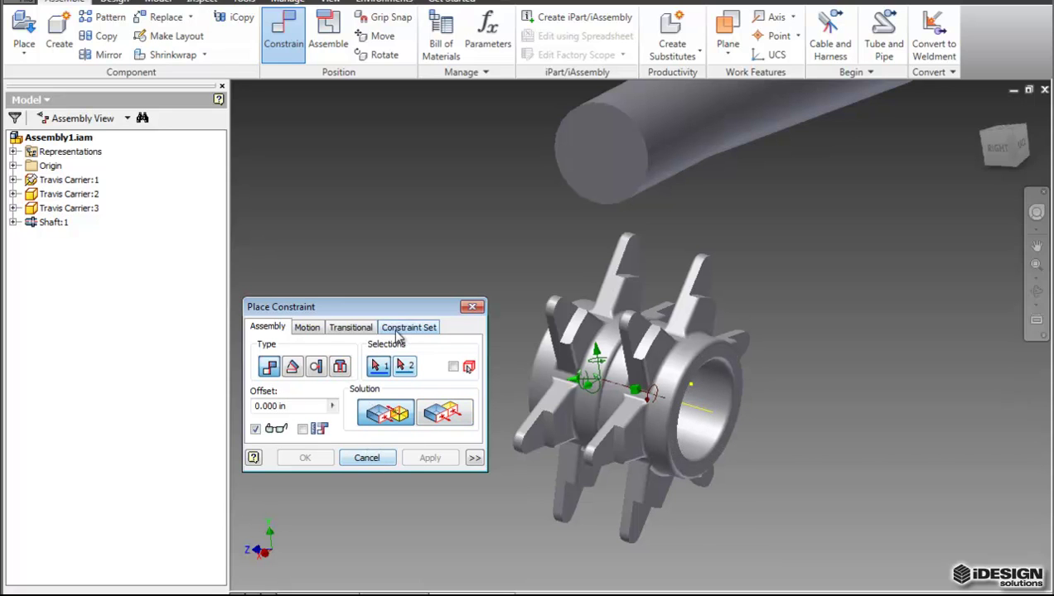
left_click_drag(405, 313, 422, 259)
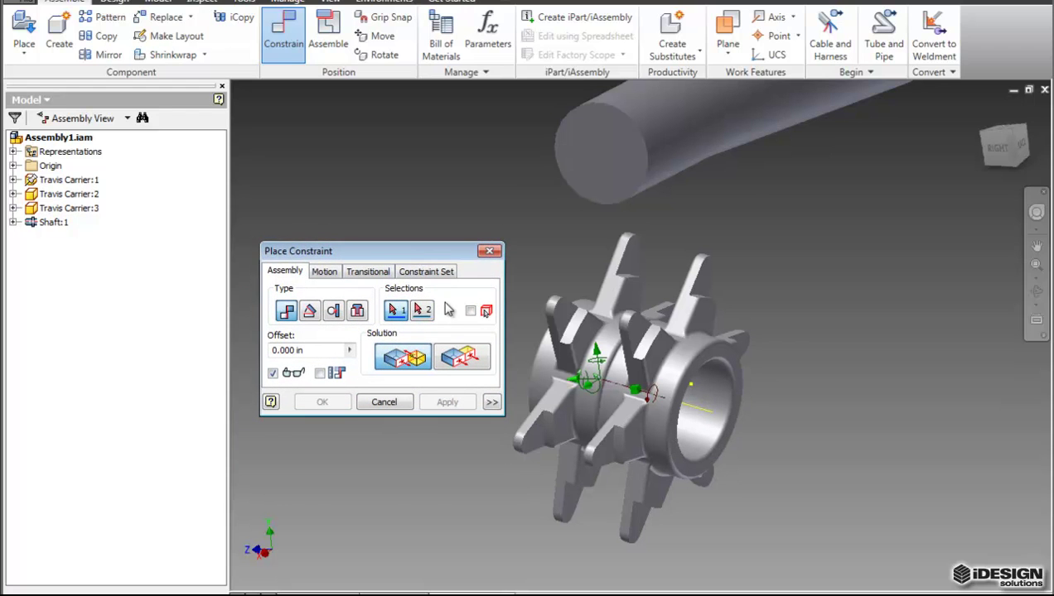
middle_click_drag(674, 177, 670, 269)
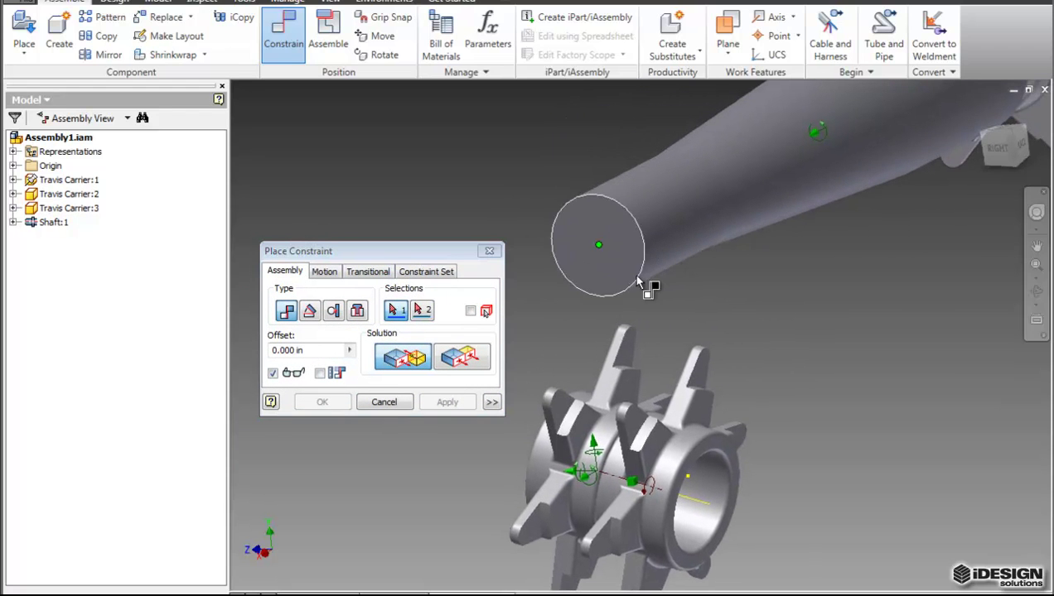